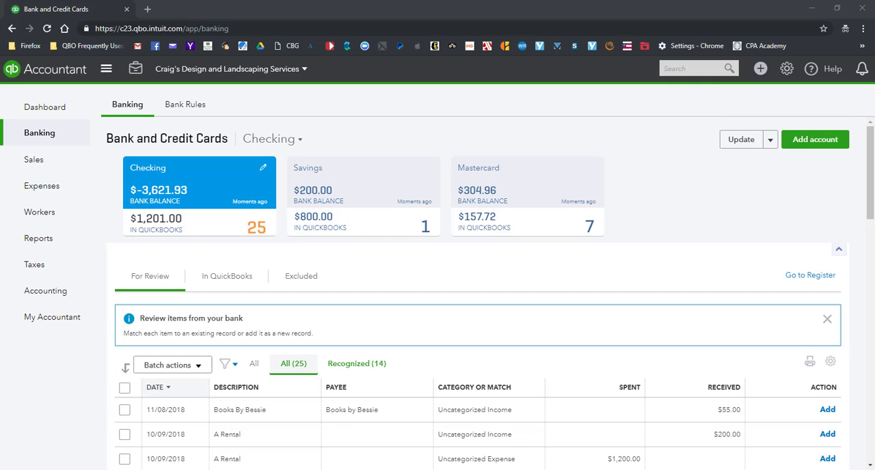
Examine the bank details of the 10/09/2018 A Rental $1,200.00 expense among the Checking transactions awaiting review
{"action": "scroll", "coordinate": [388, 274], "scroll_direction": "down", "scroll_amount": 1}
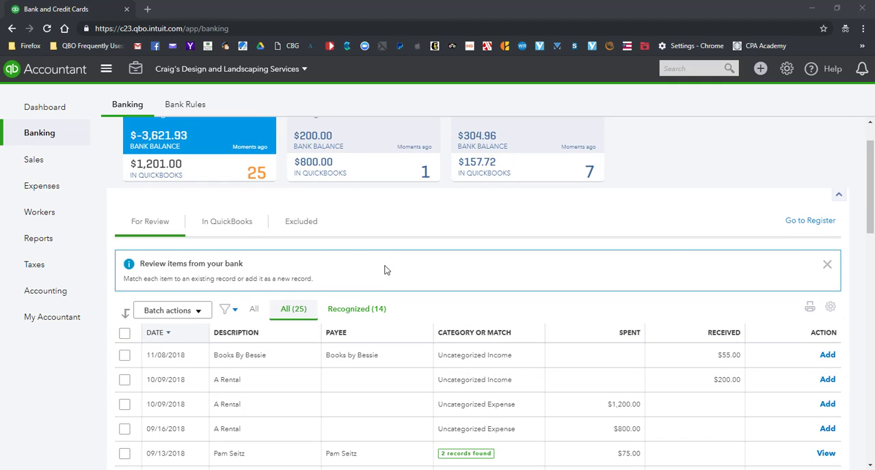
{"action": "scroll", "coordinate": [385, 270], "scroll_direction": "down", "scroll_amount": 1}
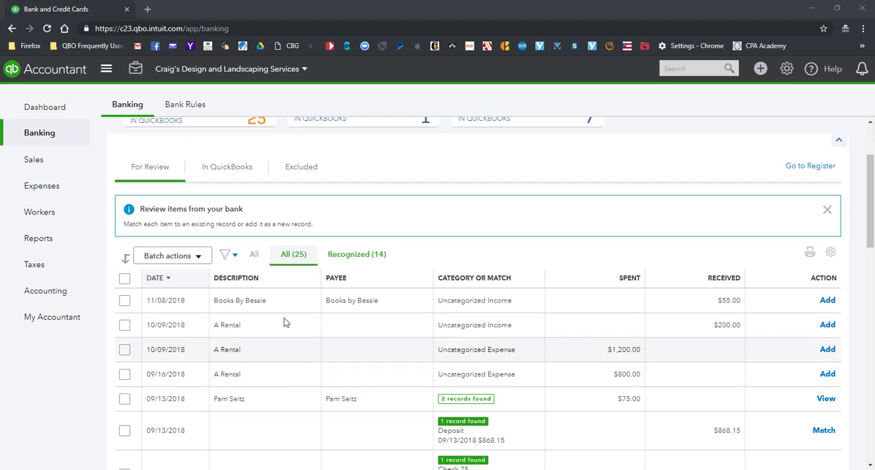
{"action": "left_click", "coordinate": [279, 355]}
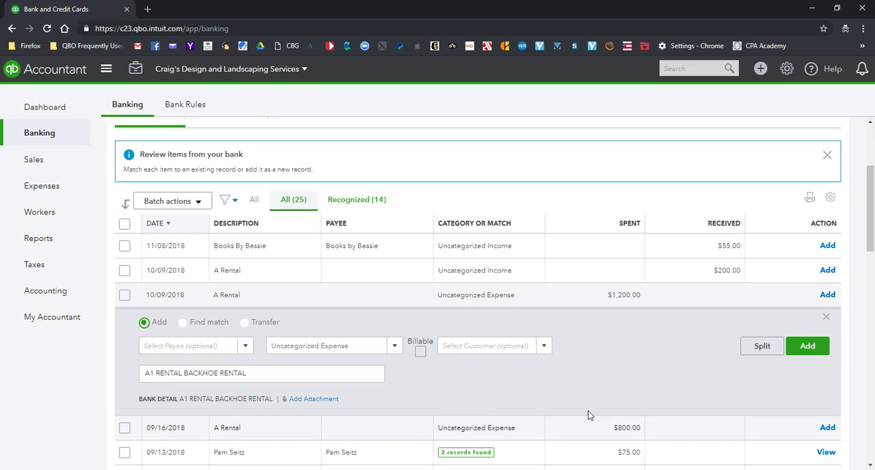
{"action": "left_click", "coordinate": [826, 320]}
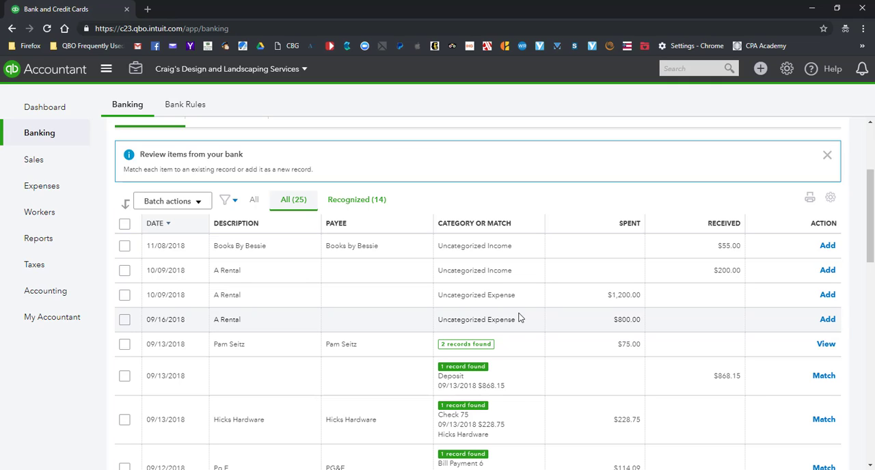
{"action": "scroll", "coordinate": [294, 178], "scroll_direction": "up", "scroll_amount": 2}
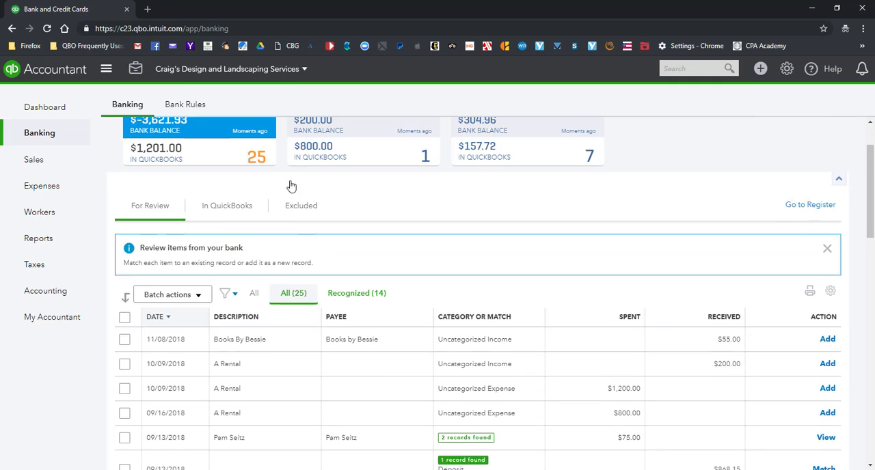
{"action": "scroll", "coordinate": [374, 266], "scroll_direction": "down", "scroll_amount": 1}
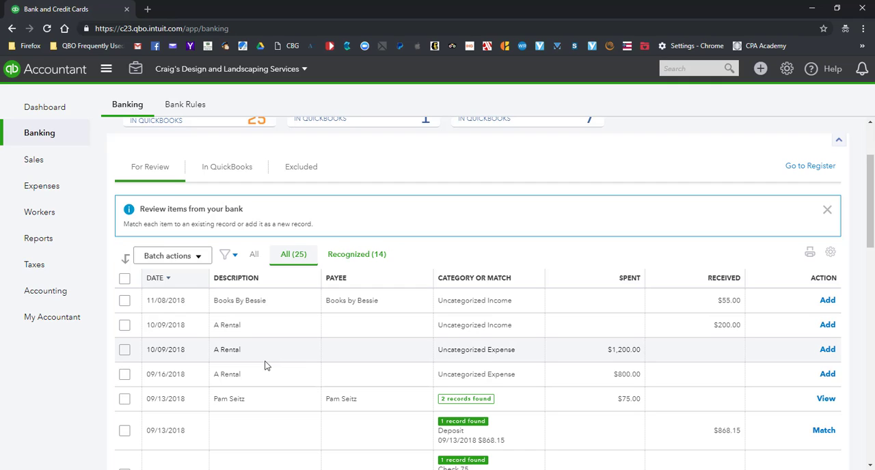
{"action": "scroll", "coordinate": [377, 176], "scroll_direction": "up", "scroll_amount": 2}
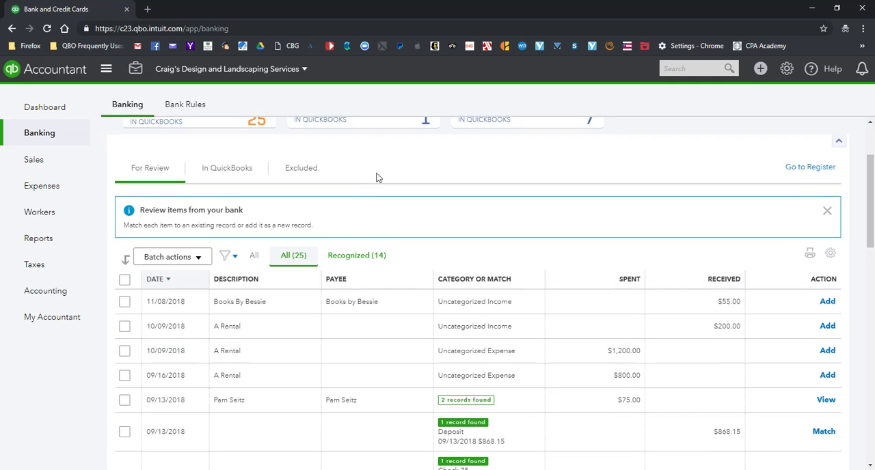
Create a new bank rule and name it "A1 Rental Expense"
{"action": "left_click", "coordinate": [188, 108]}
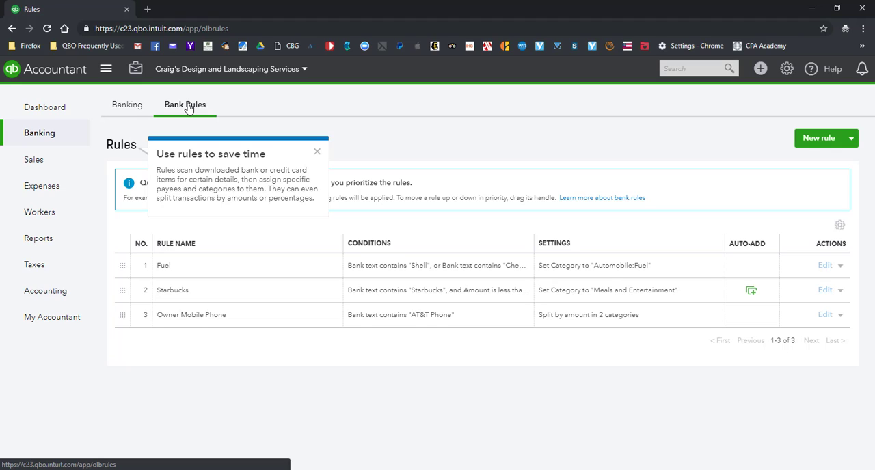
{"action": "left_click", "coordinate": [319, 154]}
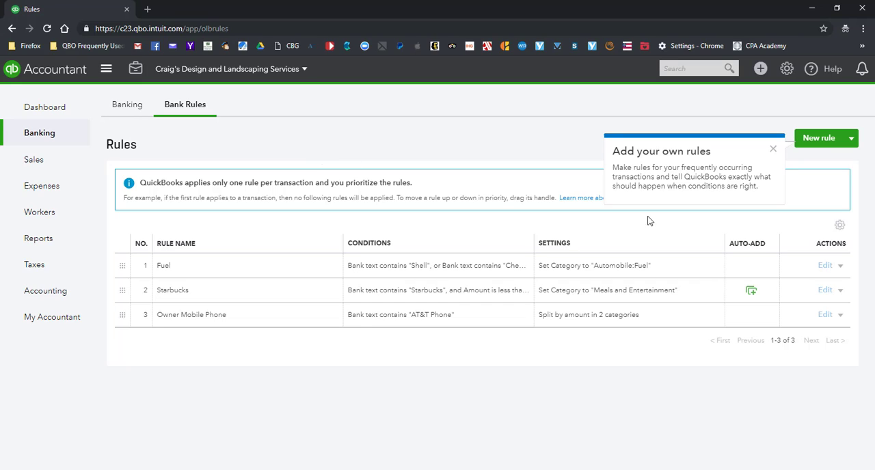
{"action": "left_click", "coordinate": [826, 140]}
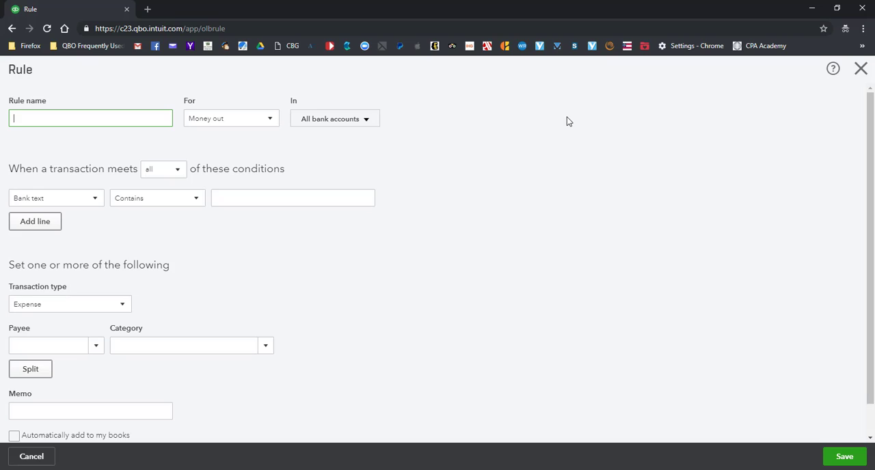
{"action": "left_click", "coordinate": [140, 117]}
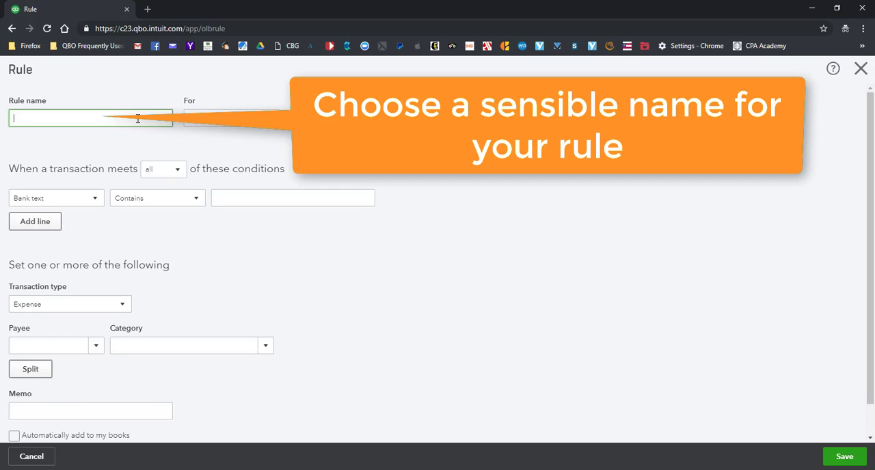
{"action": "type", "text": "A"}
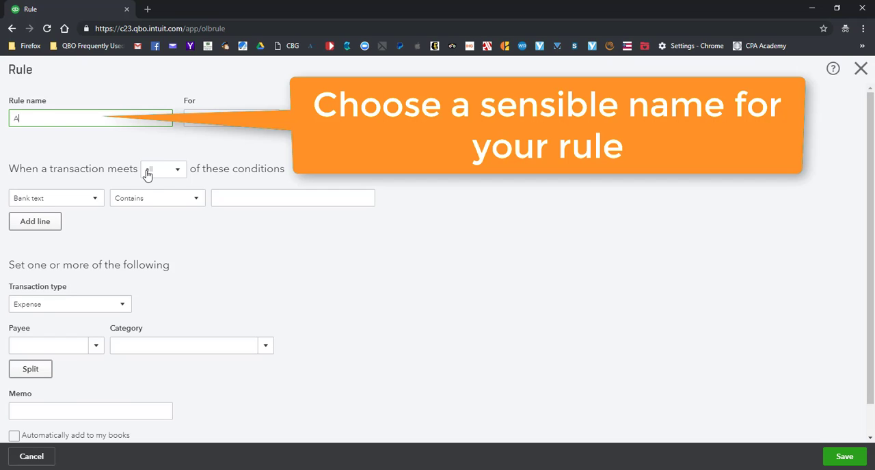
{"action": "type", "text": "1 Rental Expense"}
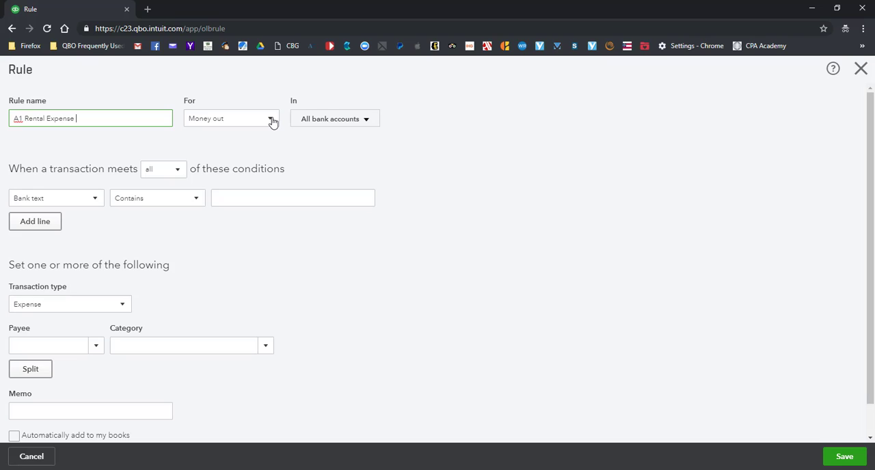
Apply the rule to Money out transactions in all bank accounts
{"action": "left_click", "coordinate": [272, 122]}
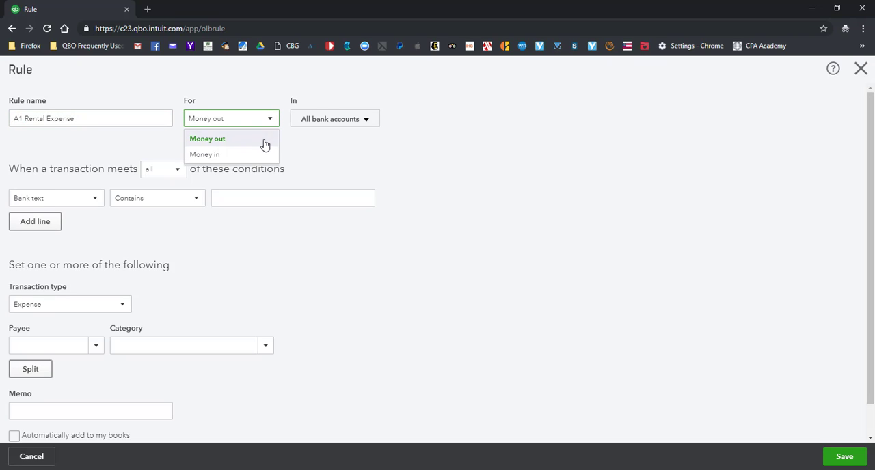
{"action": "left_click", "coordinate": [265, 142]}
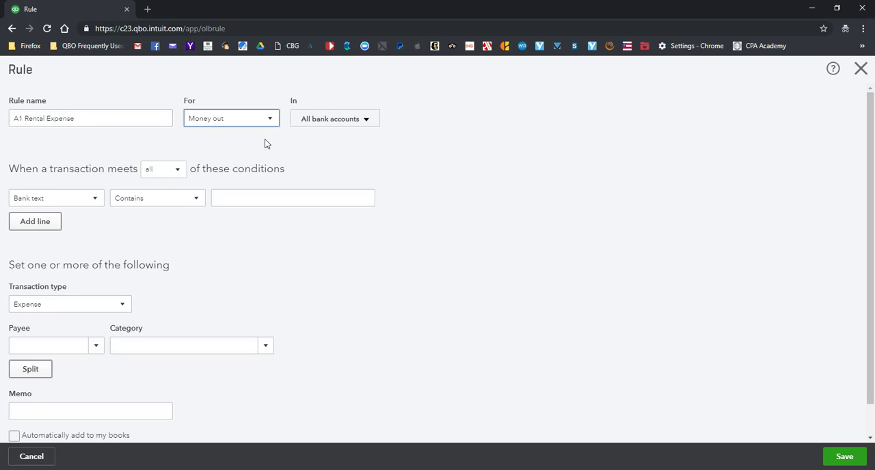
{"action": "left_click", "coordinate": [369, 121]}
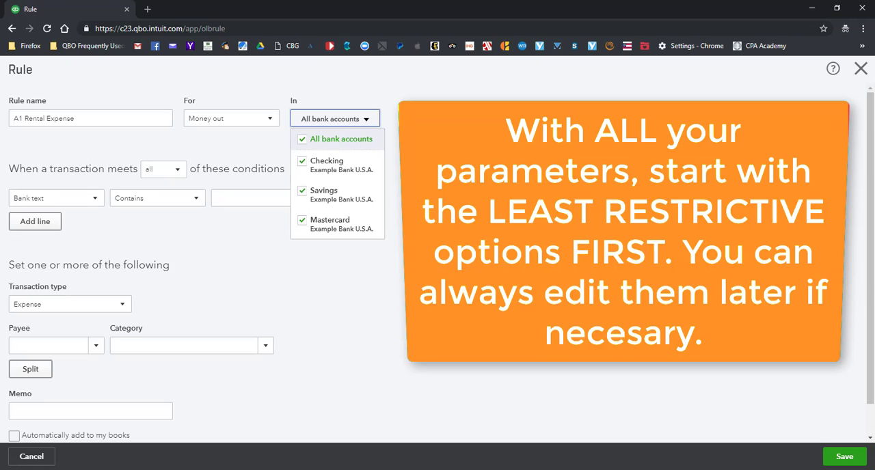
{"action": "left_click", "coordinate": [391, 125]}
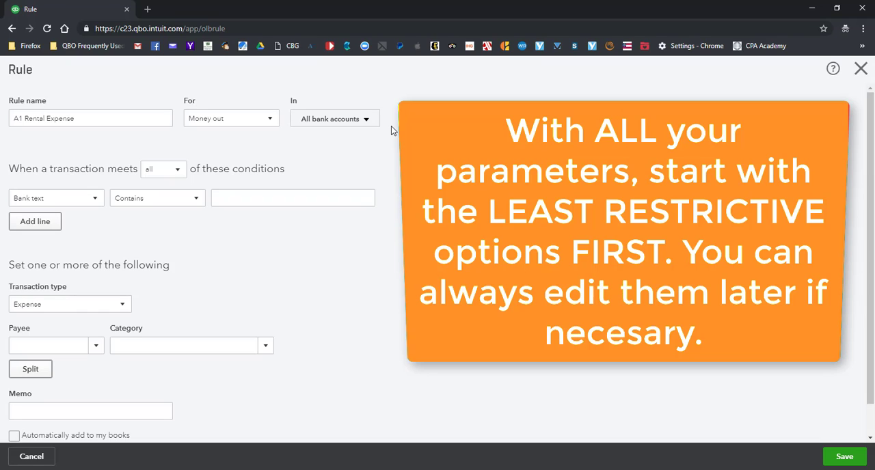
{"action": "left_click", "coordinate": [373, 123]}
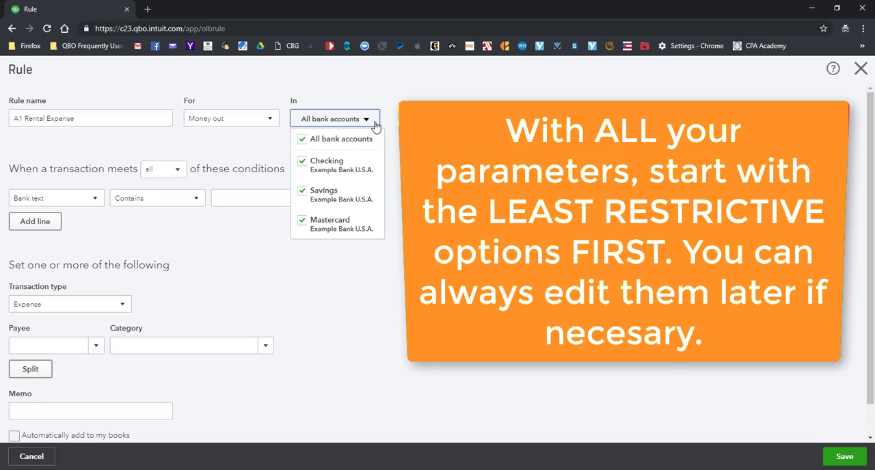
{"action": "left_click", "coordinate": [399, 118]}
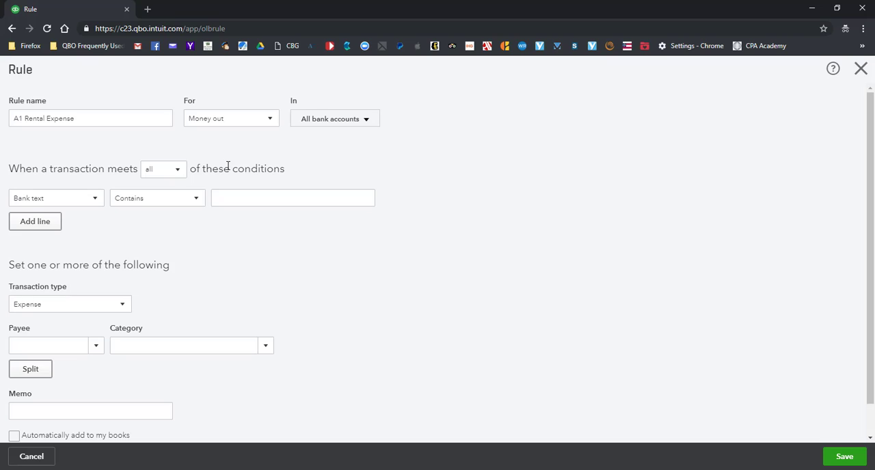
Make the rule match any of its conditions and base the first condition on Bank text
{"action": "left_click", "coordinate": [179, 171]}
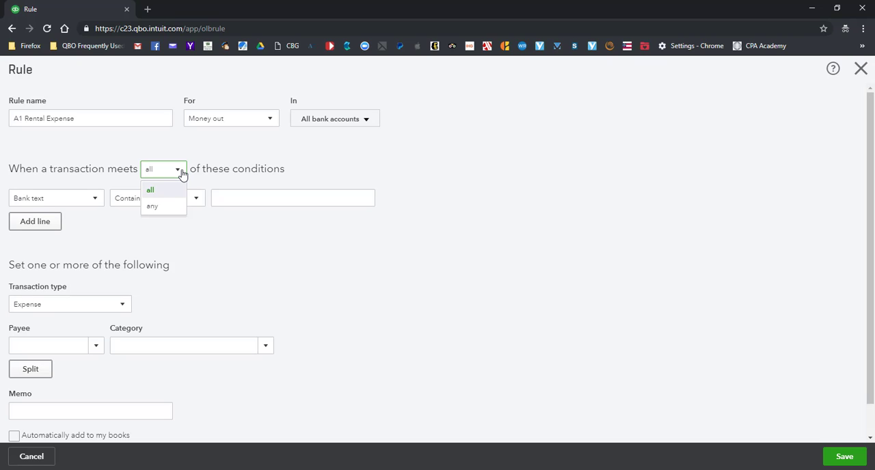
{"action": "left_click", "coordinate": [153, 206]}
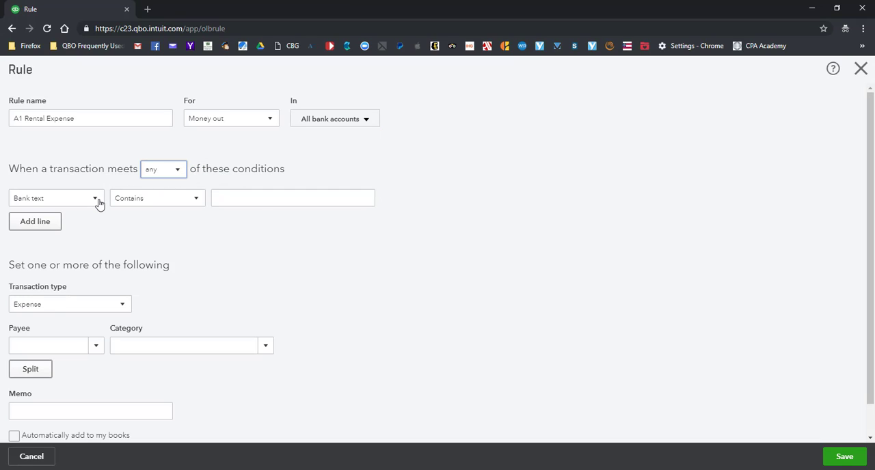
{"action": "left_click", "coordinate": [95, 199]}
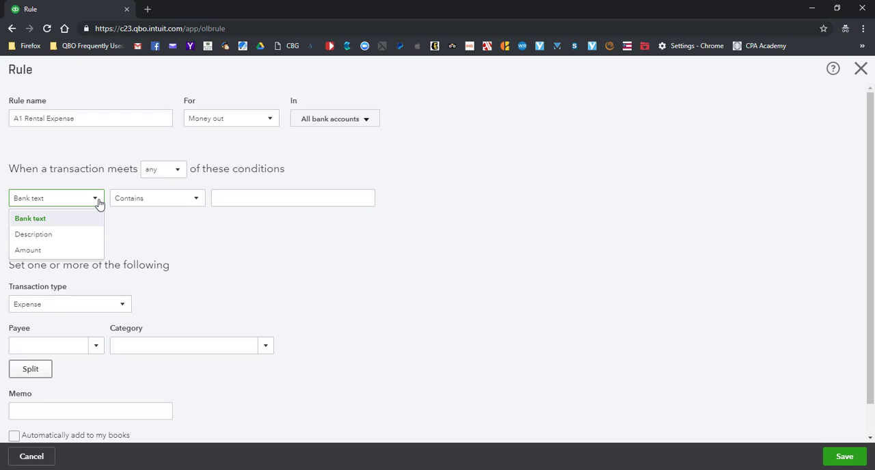
{"action": "left_click", "coordinate": [199, 200]}
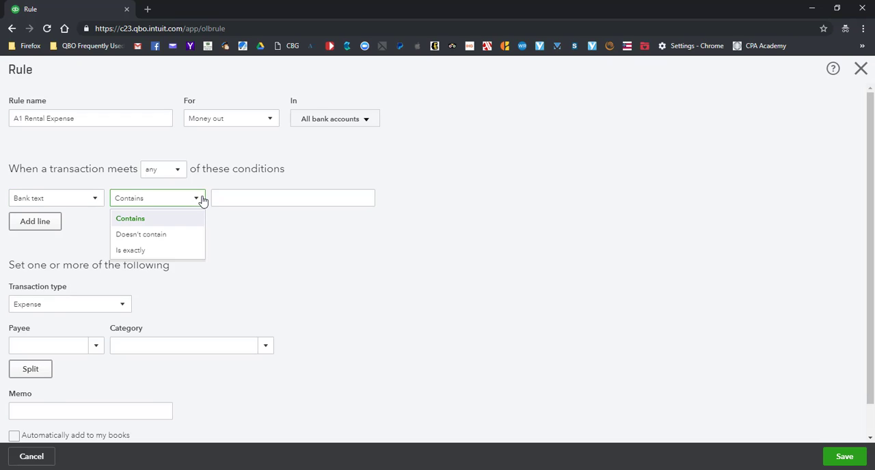
{"action": "left_click", "coordinate": [239, 234]}
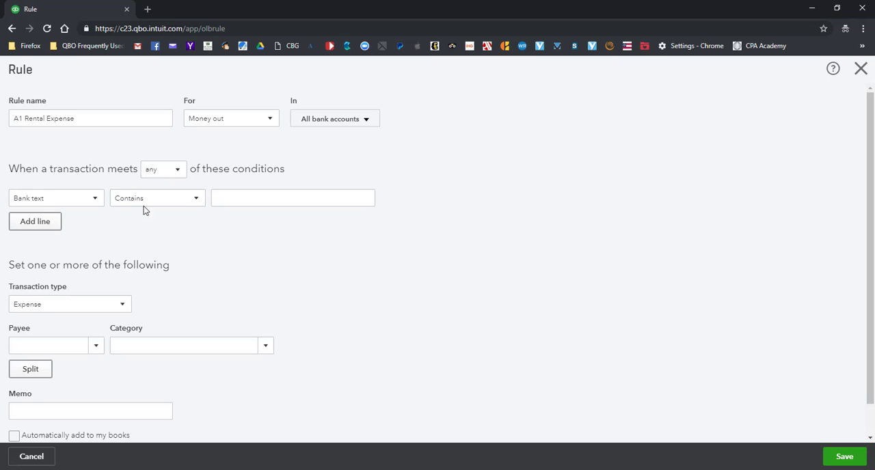
{"action": "left_click", "coordinate": [99, 201]}
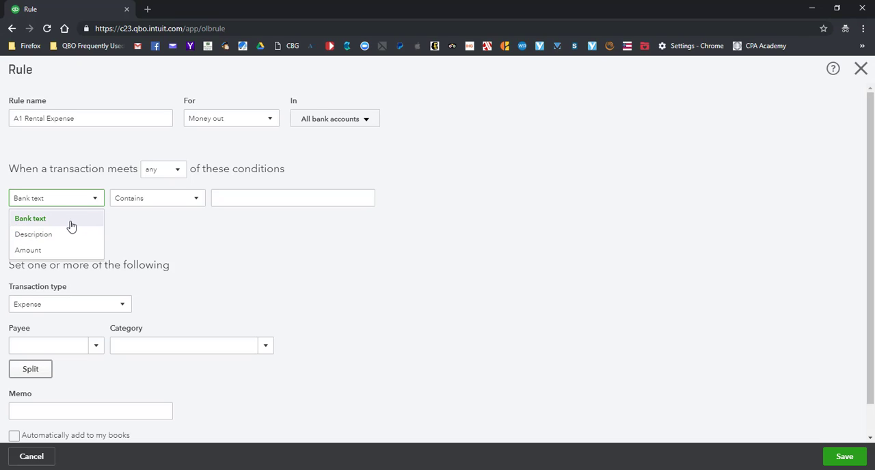
{"action": "left_click", "coordinate": [76, 220]}
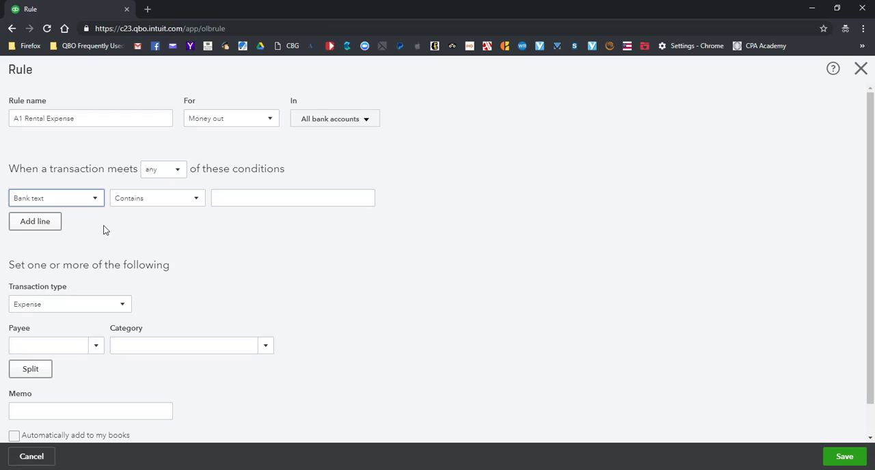
Set the Bank text condition to Contains with the value "A1 Rentals"
{"action": "left_click", "coordinate": [201, 200]}
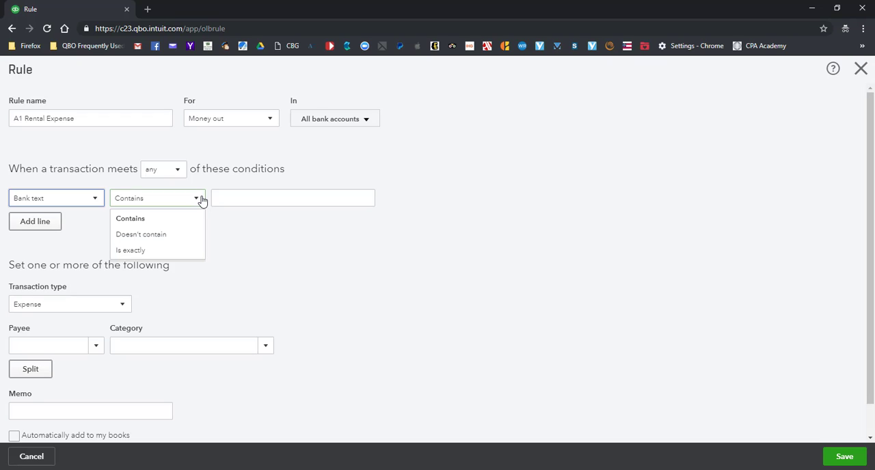
{"action": "left_click", "coordinate": [193, 258]}
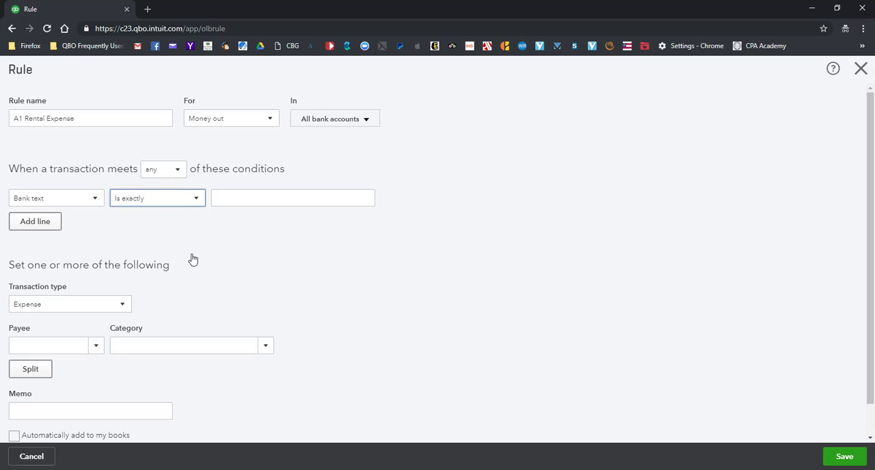
{"action": "left_click", "coordinate": [197, 200]}
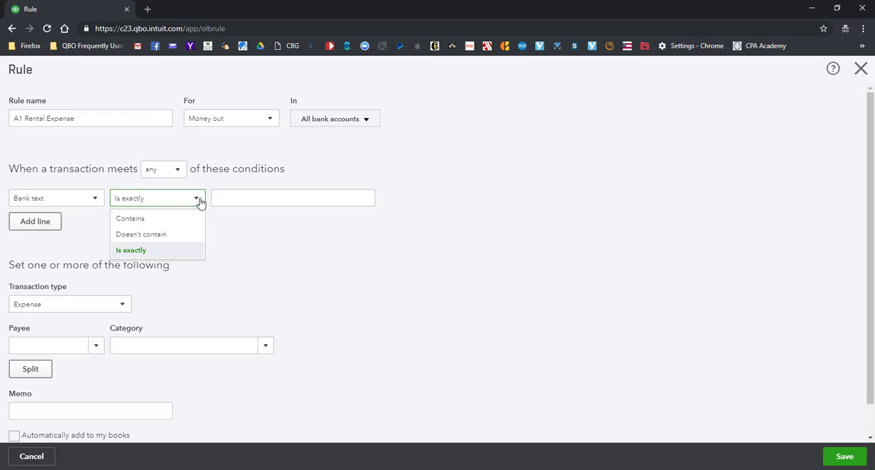
{"action": "left_click", "coordinate": [190, 219]}
{"action": "left_click", "coordinate": [238, 198]}
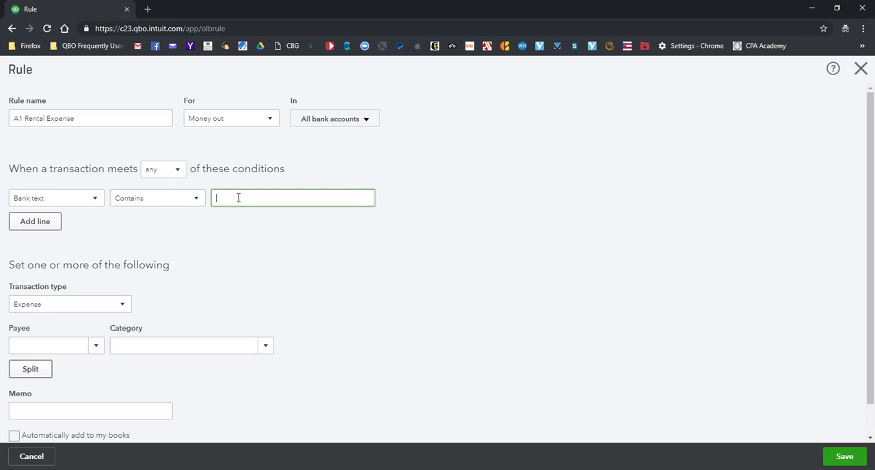
{"action": "type", "text": "A1 Rentals"}
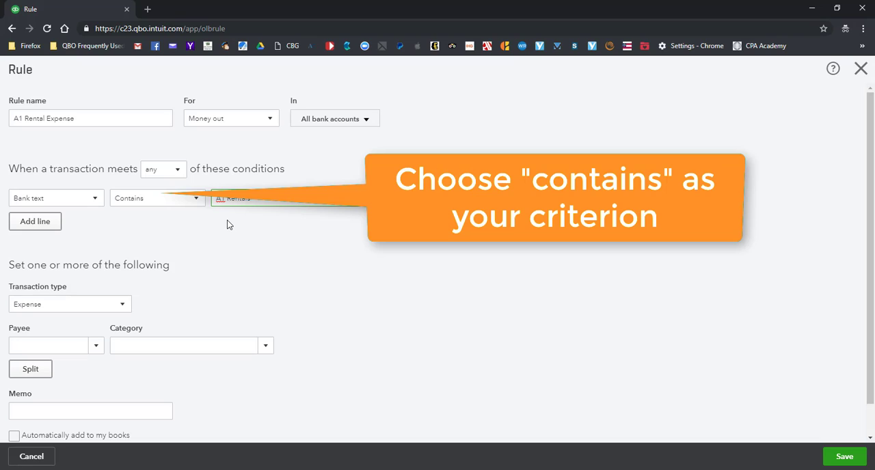
Check the all/any matching options and set the rule's transaction type to Expense
{"action": "left_click", "coordinate": [179, 171]}
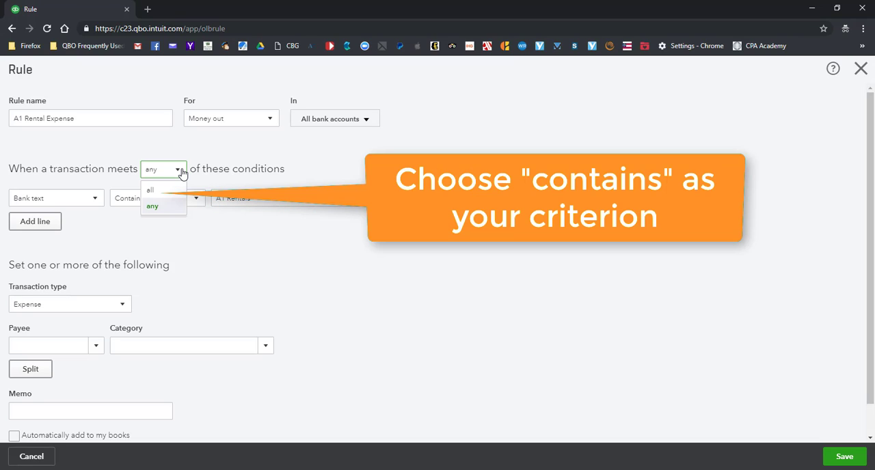
{"action": "left_click", "coordinate": [181, 171]}
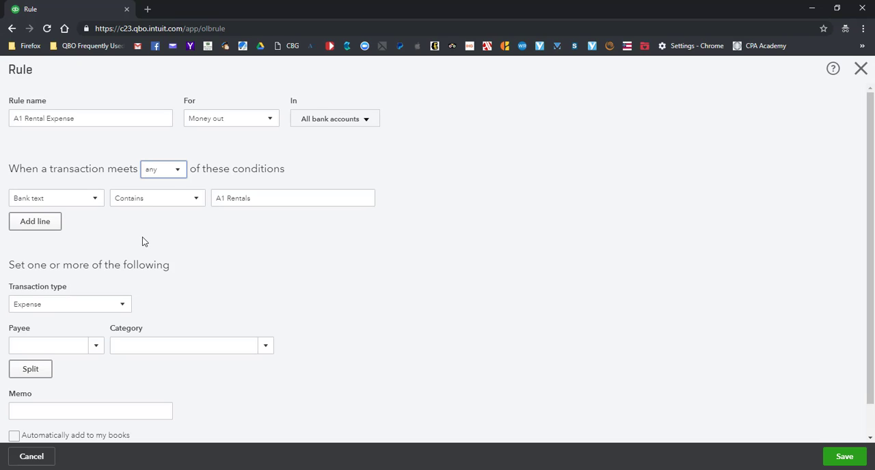
{"action": "left_click", "coordinate": [125, 307]}
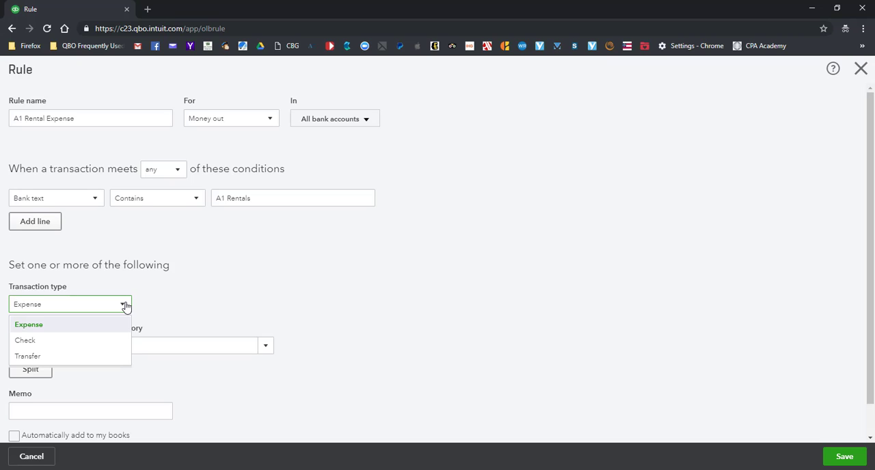
{"action": "left_click", "coordinate": [110, 326]}
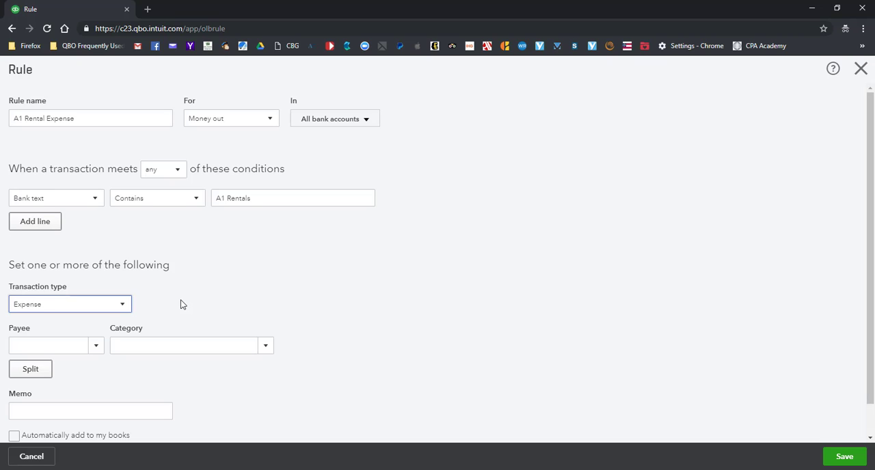
Add a new vendor named "A1 Rentals" from the rule's Payee field and use it as the payee
{"action": "left_click", "coordinate": [97, 350]}
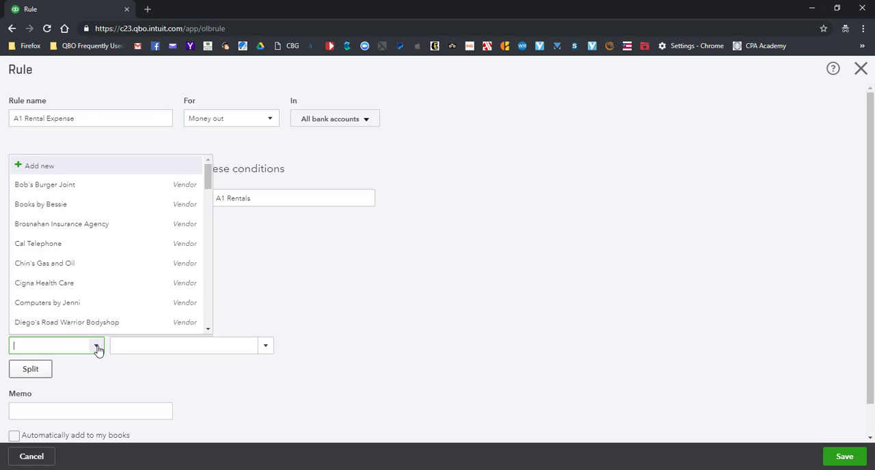
{"action": "mouse_move", "coordinate": [209, 186]}
{"action": "left_mouse_down"}
{"action": "mouse_move", "coordinate": [219, 253]}
{"action": "mouse_move", "coordinate": [218, 179]}
{"action": "left_mouse_up"}
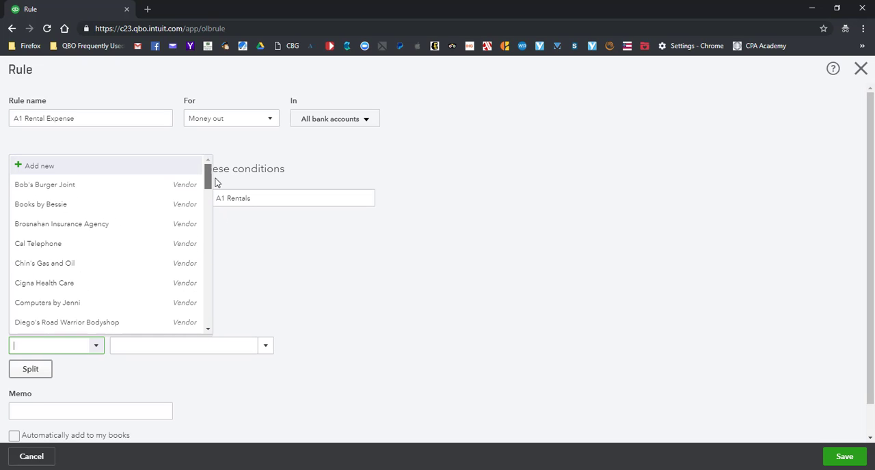
{"action": "left_click", "coordinate": [114, 168]}
{"action": "left_click", "coordinate": [79, 344]}
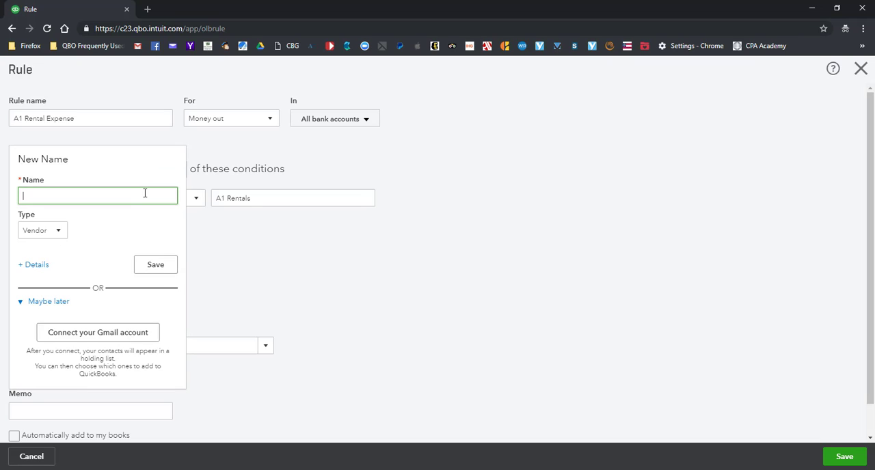
{"action": "type", "text": "A1"}
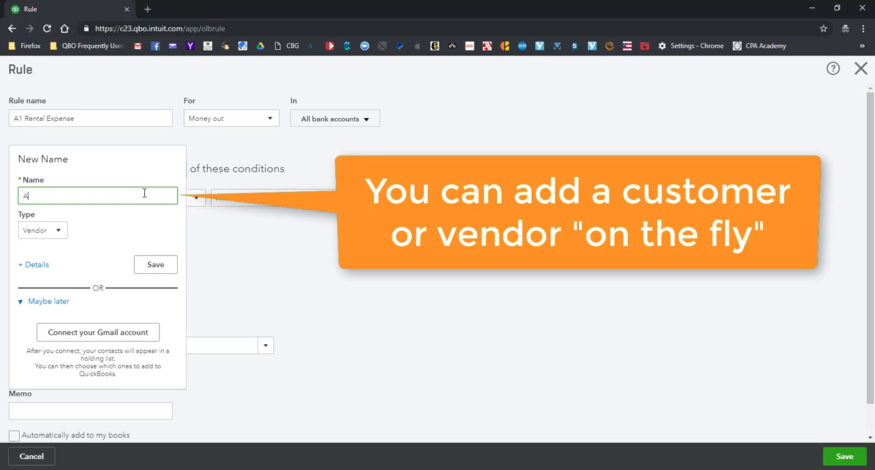
{"action": "type", "text": " Rentals"}
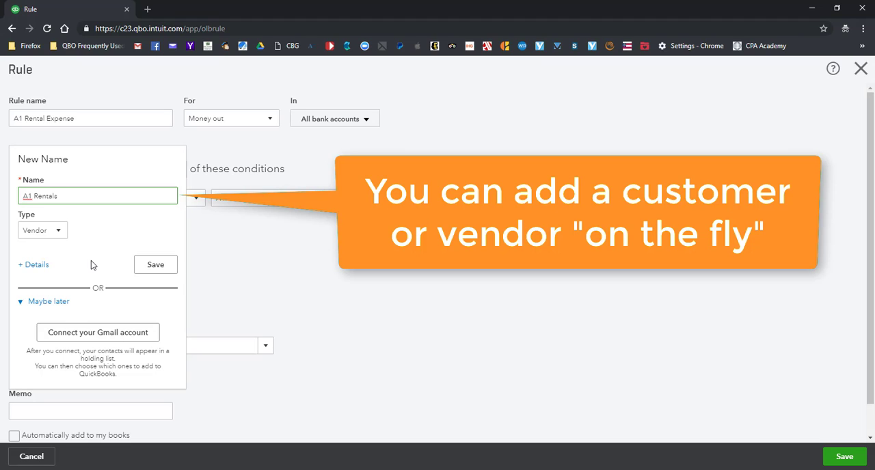
{"action": "left_click", "coordinate": [156, 270]}
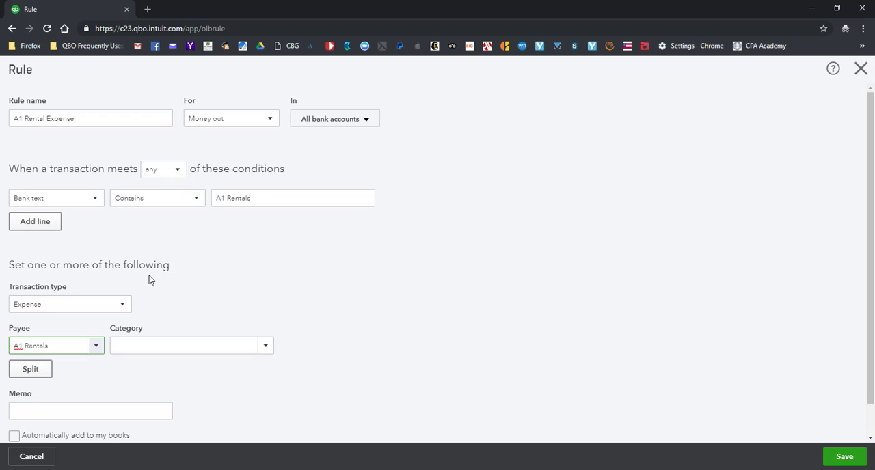
Set the category to Equipment Rental and the memo to "A1 Rentals Expense Auto Added by Bank rule", and save the rule
{"action": "left_click", "coordinate": [266, 348]}
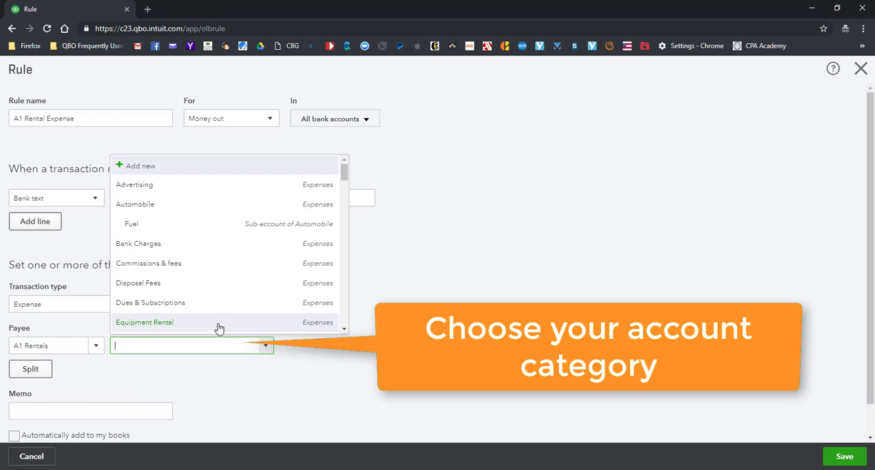
{"action": "left_click", "coordinate": [219, 324]}
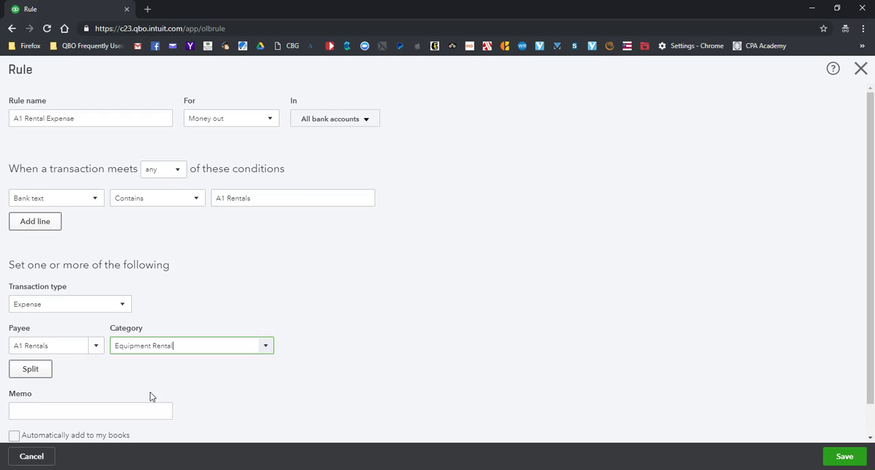
{"action": "left_click", "coordinate": [142, 412]}
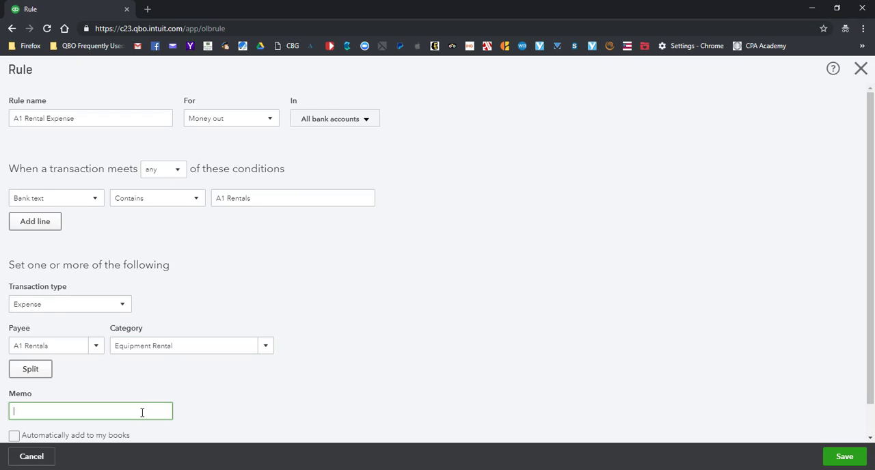
{"action": "type", "text": "A"}
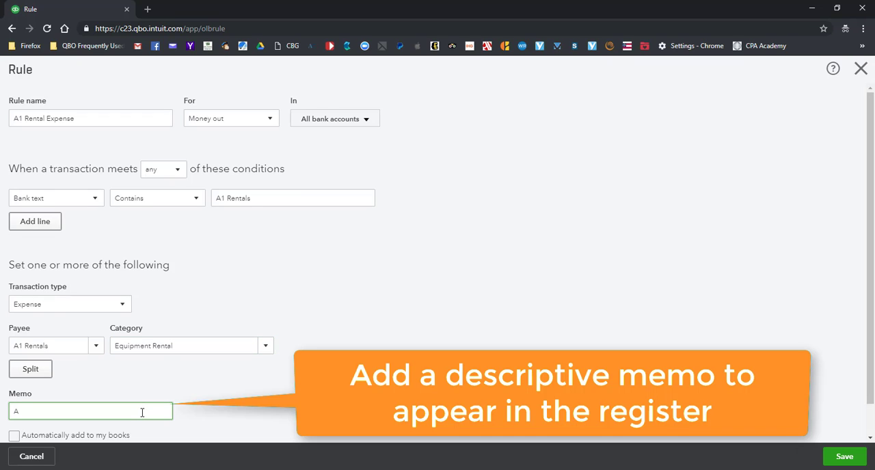
{"action": "type", "text": "1 Rentals Expense Auto Added by Bank rule"}
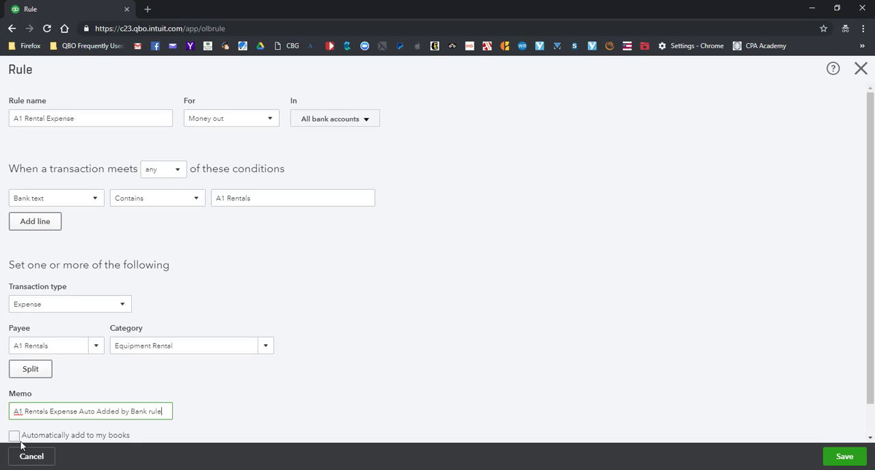
{"action": "left_click", "coordinate": [297, 395]}
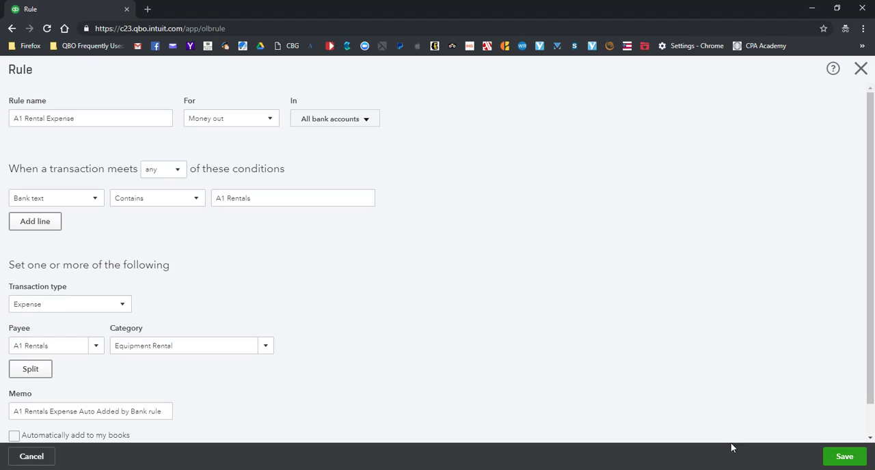
{"action": "left_click", "coordinate": [844, 457]}
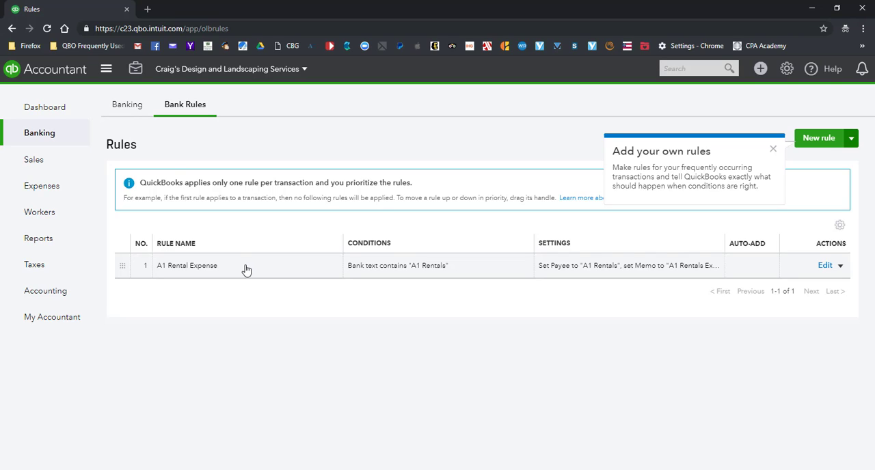
Look over the bank transactions awaiting review, and view the saved A1 Rental Expense rule without editing it
{"action": "left_click", "coordinate": [129, 110]}
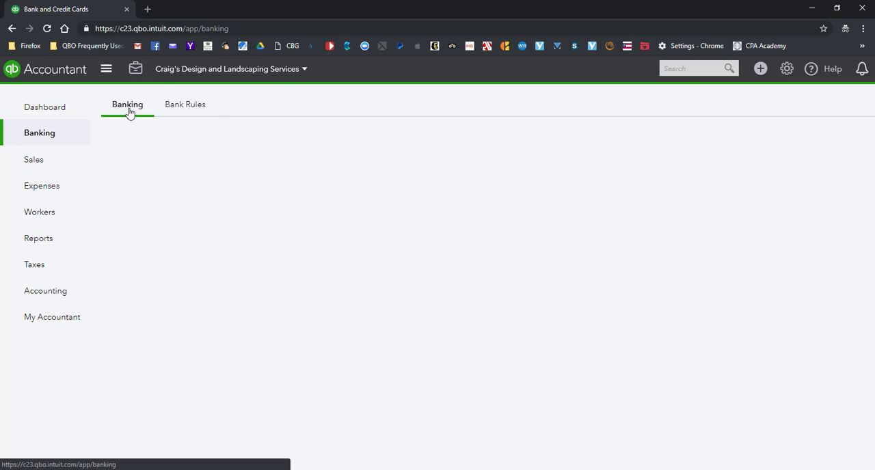
{"action": "scroll", "coordinate": [408, 336], "scroll_direction": "down", "scroll_amount": 1}
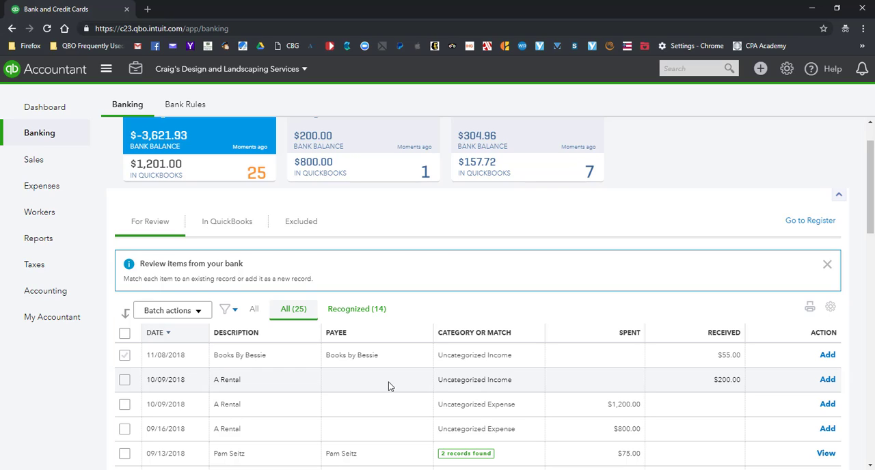
{"action": "left_click", "coordinate": [183, 110]}
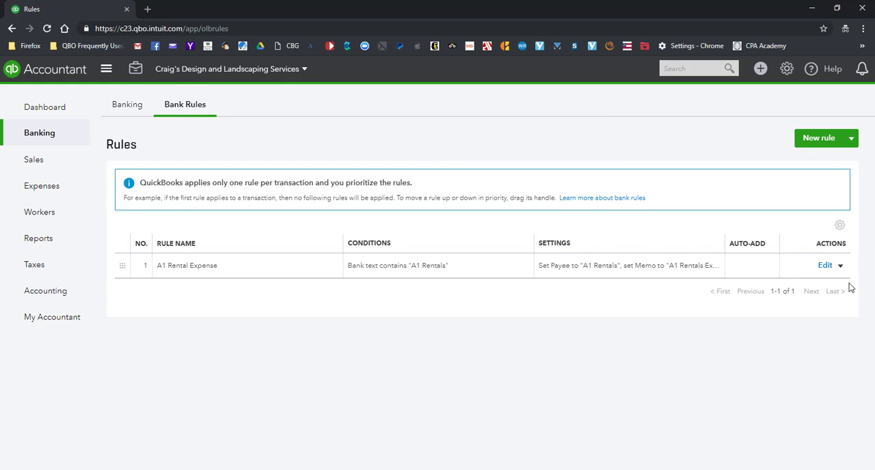
{"action": "left_click", "coordinate": [825, 266]}
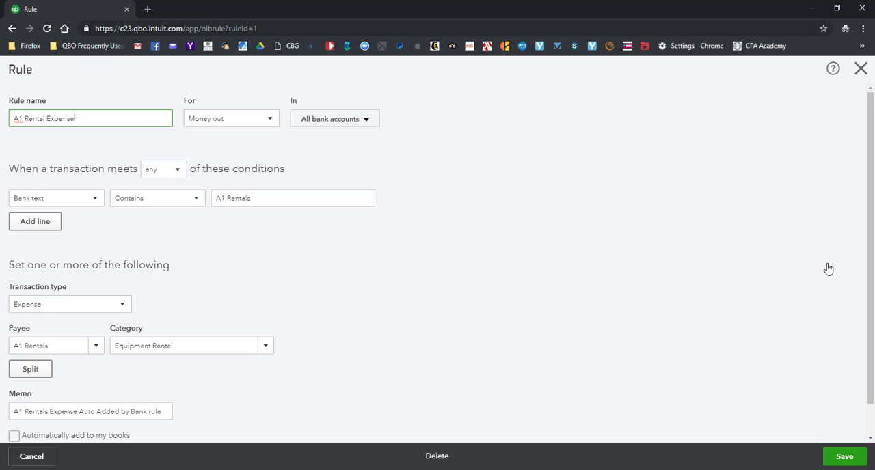
{"action": "left_click", "coordinate": [861, 68]}
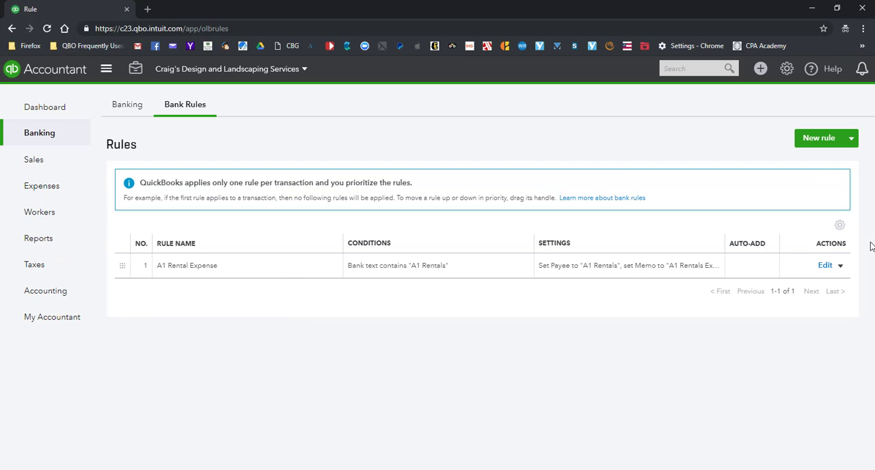
Copy the A1 Rental Expense rule and remove "Copy of" from the copy's name
{"action": "left_click", "coordinate": [840, 267]}
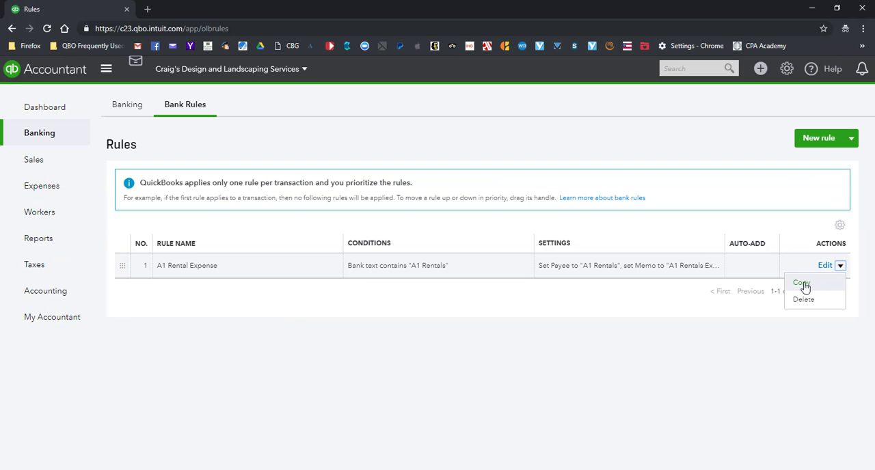
{"action": "left_click", "coordinate": [805, 284]}
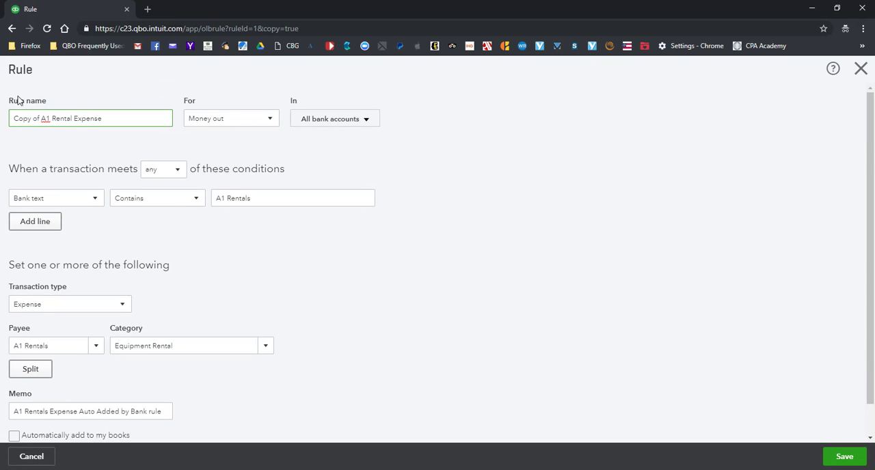
{"action": "left_click_drag", "start_coordinate": [43, 119], "coordinate": [13, 119]}
{"action": "key", "text": "BackSpace"}
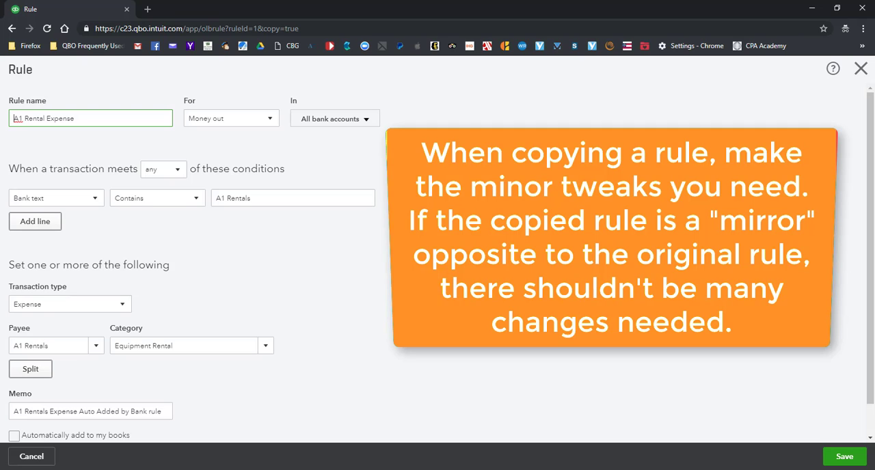
Apply the copied rule to Money in for all bank accounts with transaction type Deposit / Credit card credit
{"action": "left_click", "coordinate": [271, 121]}
{"action": "left_click", "coordinate": [206, 154]}
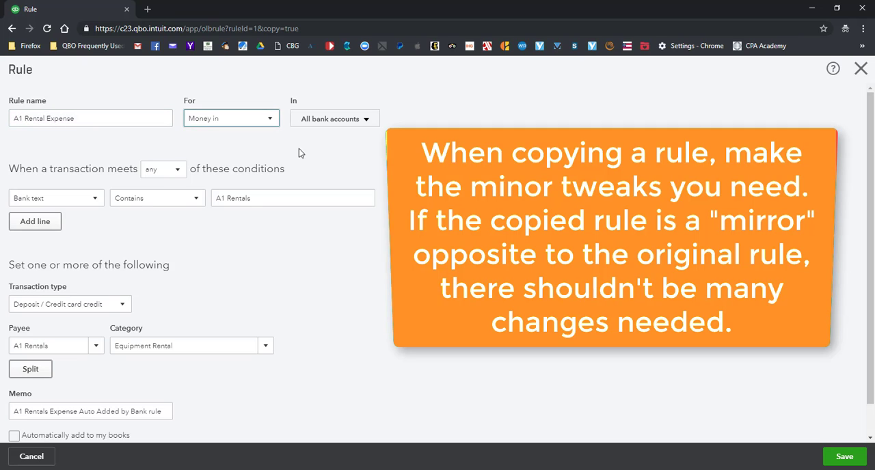
{"action": "left_click", "coordinate": [368, 121]}
{"action": "left_click", "coordinate": [393, 124]}
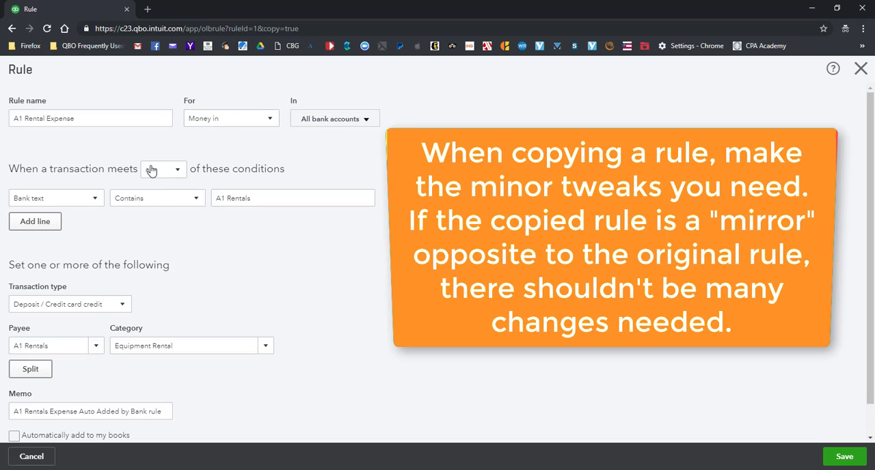
{"action": "left_click", "coordinate": [124, 306]}
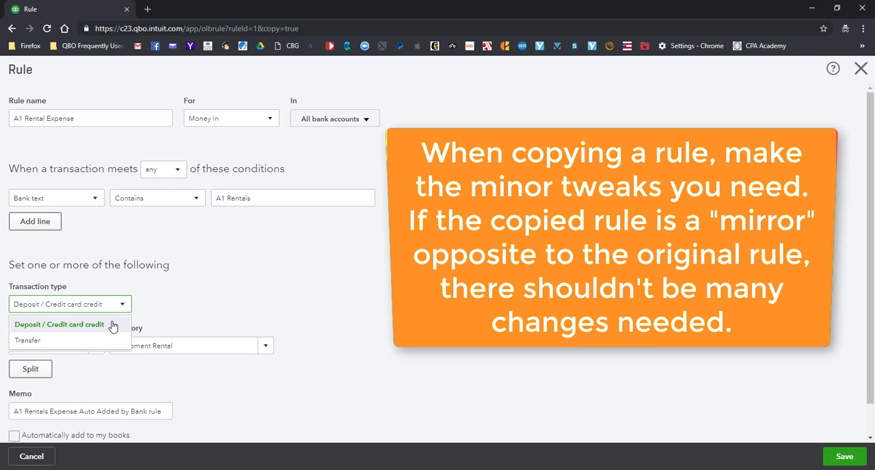
{"action": "left_click", "coordinate": [113, 327]}
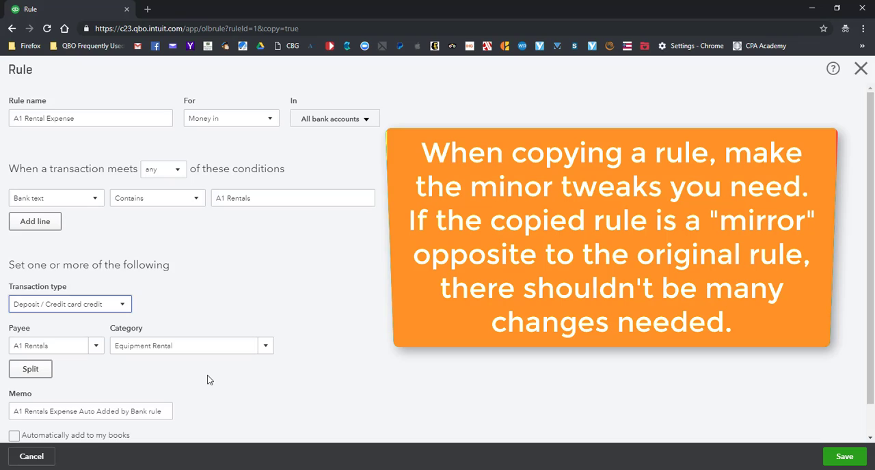
Replace the word "Expense" with "Credit" in the copied rule's memo
{"action": "scroll", "coordinate": [209, 379], "scroll_direction": "down", "scroll_amount": 1}
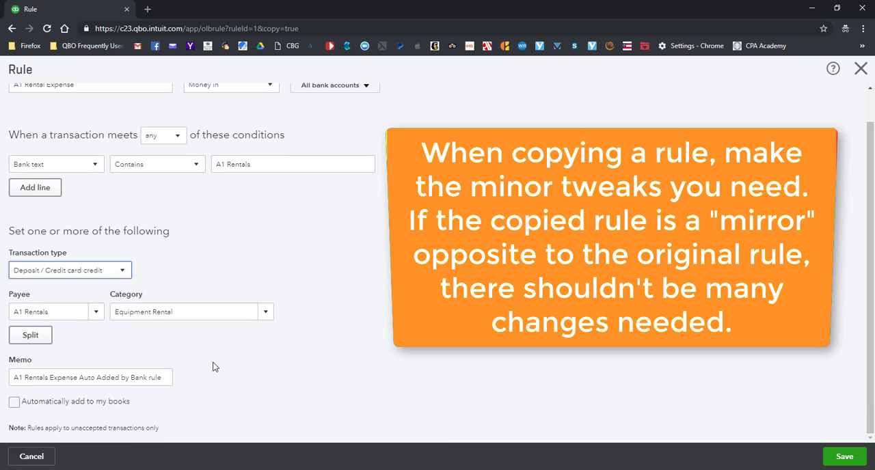
{"action": "double_click", "coordinate": [56, 378]}
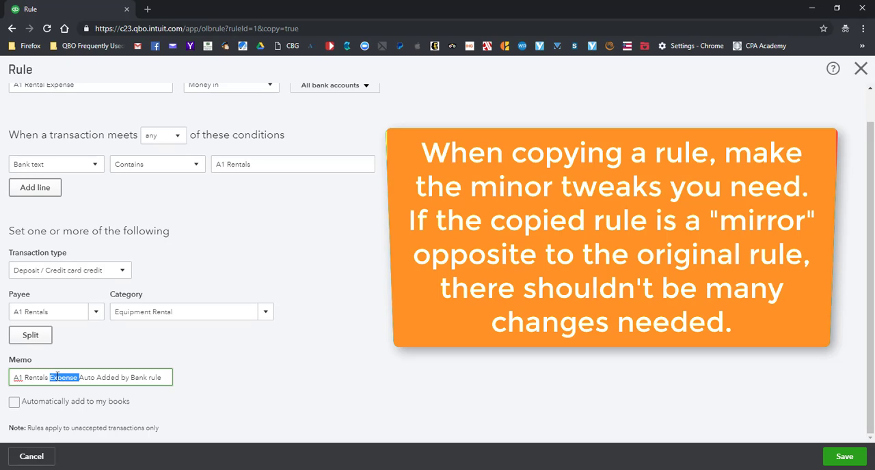
{"action": "type", "text": "Credit"}
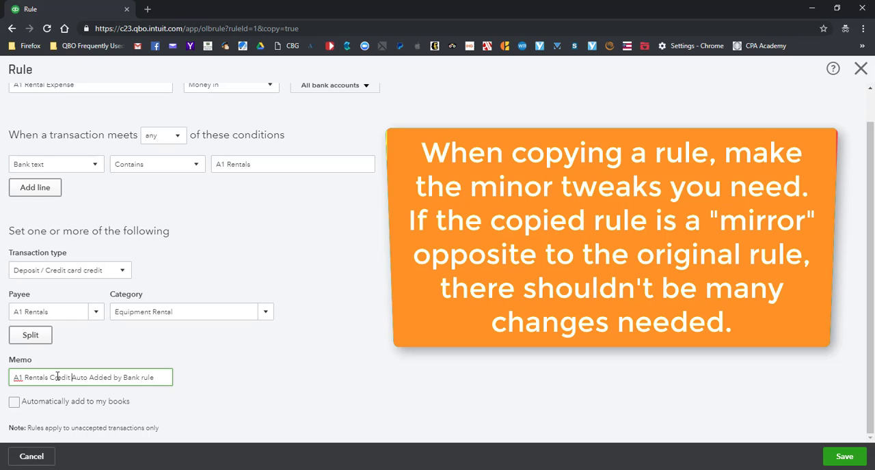
Rename the copied rule "A1 Rental Credit to Account"
{"action": "scroll", "coordinate": [86, 321], "scroll_direction": "up", "scroll_amount": 1}
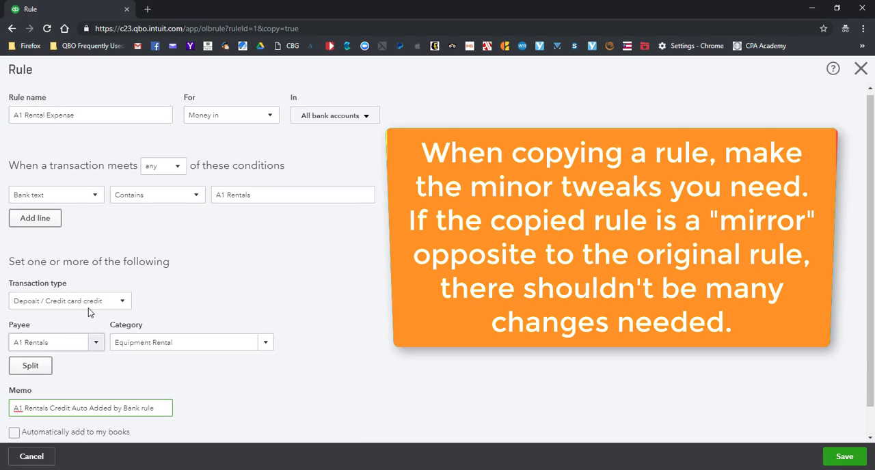
{"action": "triple_click", "coordinate": [62, 119]}
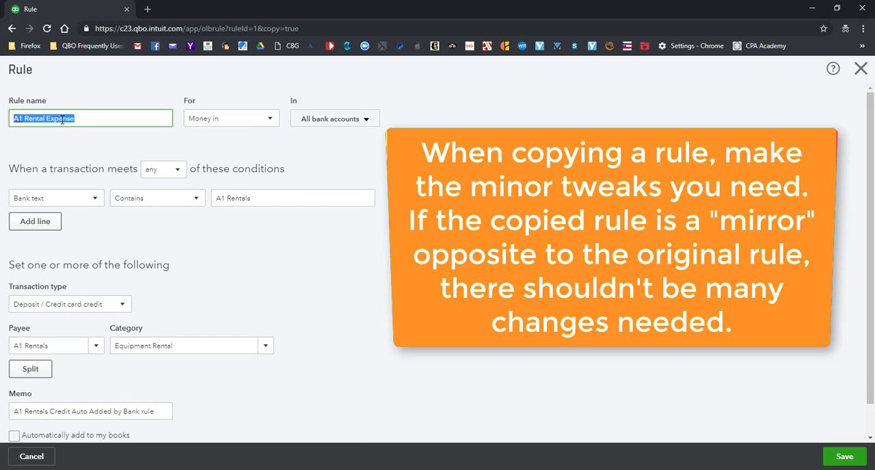
{"action": "left_click_drag", "start_coordinate": [77, 120], "coordinate": [48, 121]}
{"action": "type", "text": "Cr"}
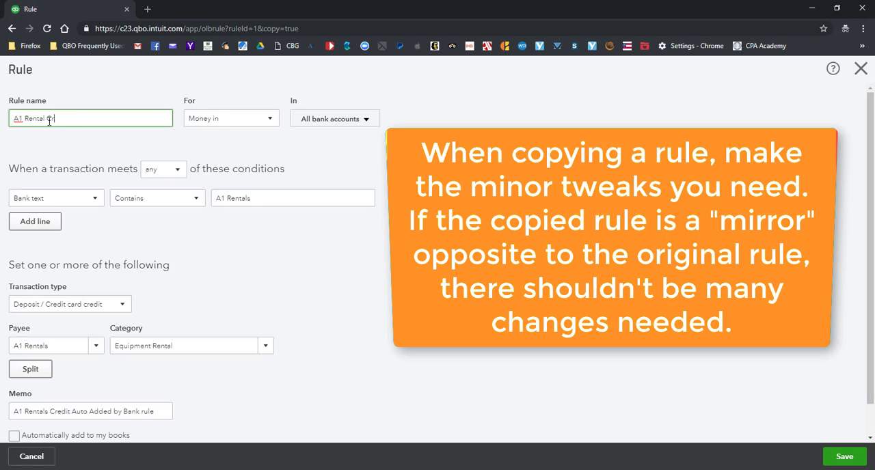
{"action": "type", "text": "edit to Account"}
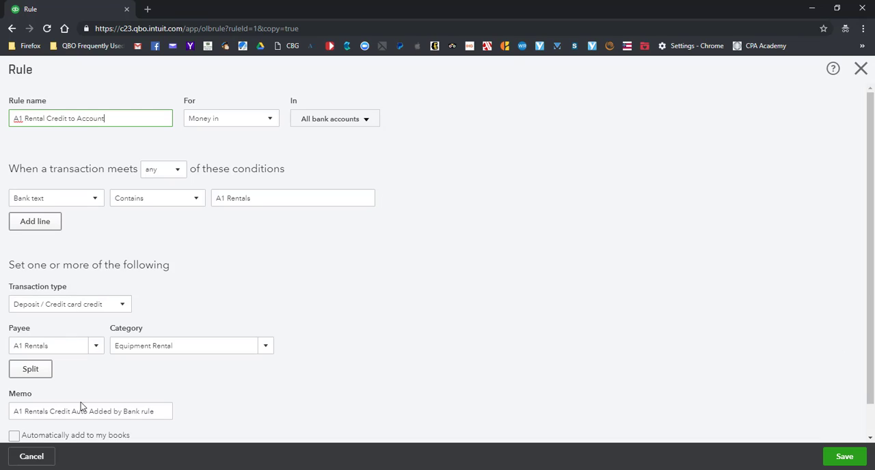
Insert "to Account" after "Credit" in the copied rule's memo and save the rule
{"action": "left_click", "coordinate": [72, 411]}
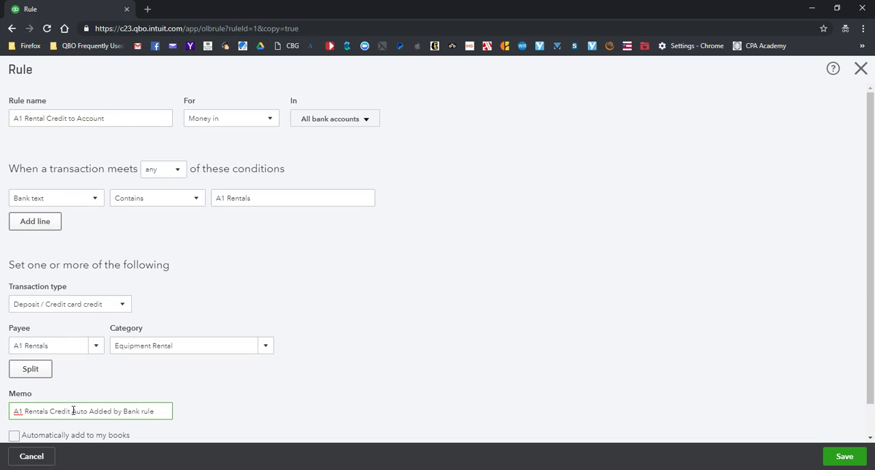
{"action": "type", "text": "to Account"}
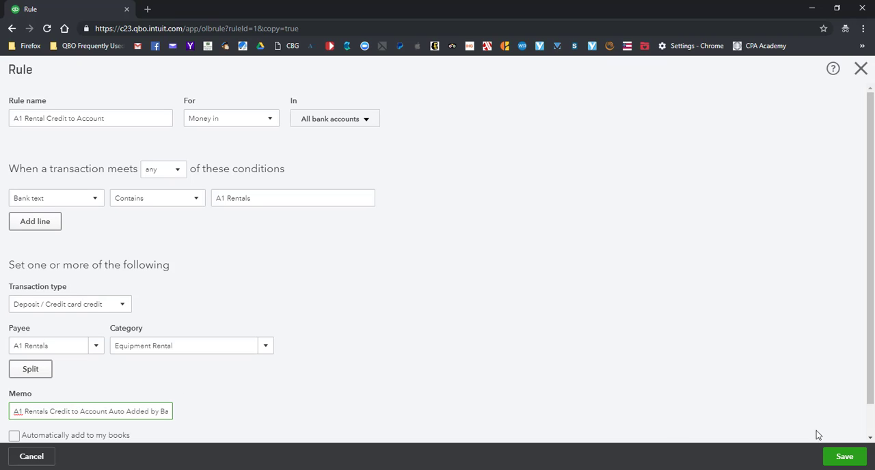
{"action": "left_click", "coordinate": [843, 457]}
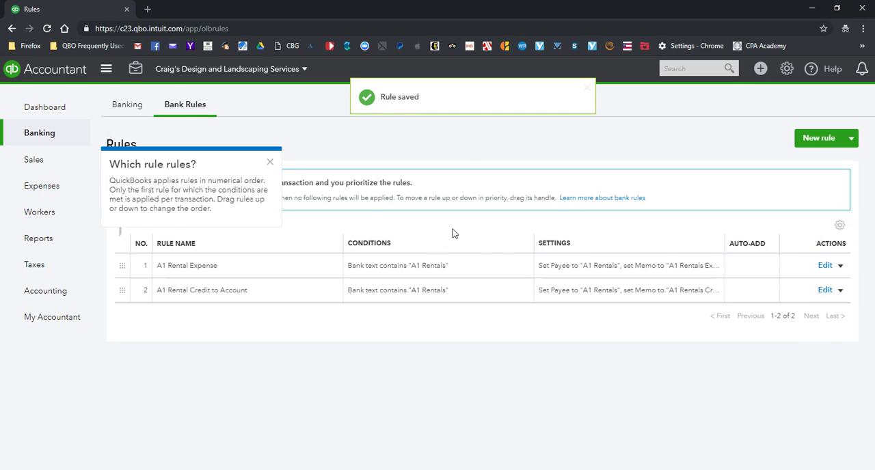
Dismiss the tip about rule order and return to the Banking page's transactions
{"action": "left_click", "coordinate": [275, 165]}
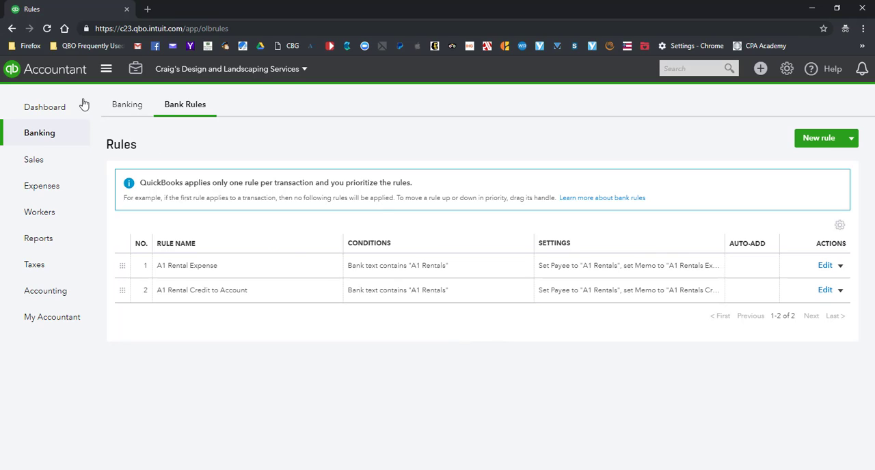
{"action": "left_click", "coordinate": [121, 108]}
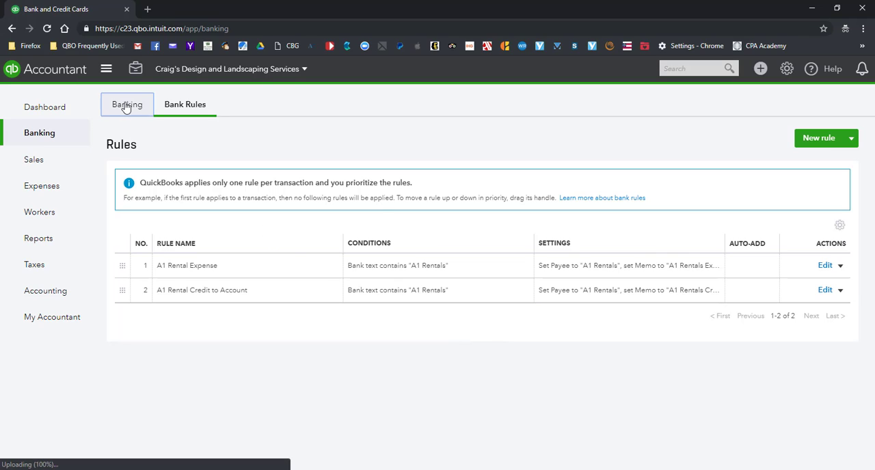
Change the A1 Rental Expense rule's bank text condition to "A Rentals", save it, and check the transactions for review
{"action": "scroll", "coordinate": [523, 292], "scroll_direction": "down", "scroll_amount": 3}
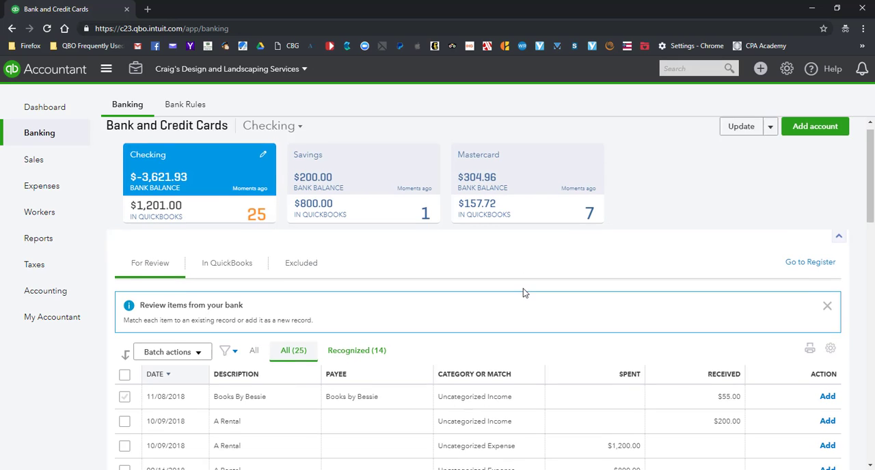
{"action": "scroll", "coordinate": [523, 293], "scroll_direction": "down", "scroll_amount": 1}
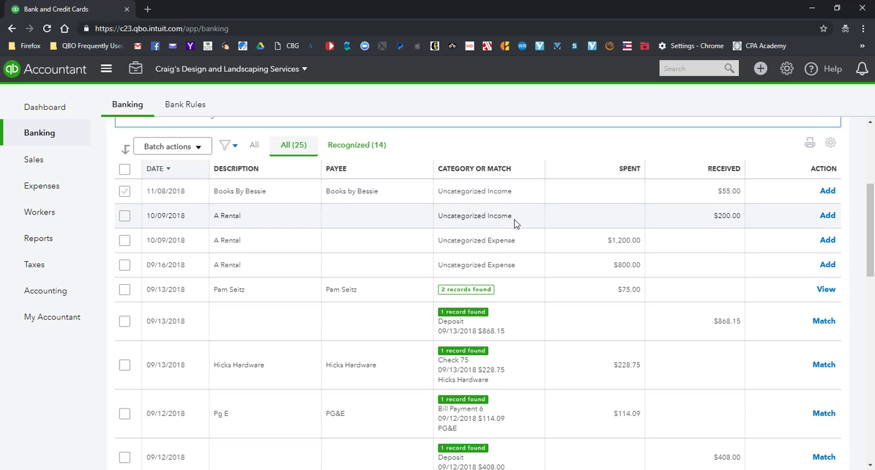
{"action": "scroll", "coordinate": [514, 220], "scroll_direction": "up", "scroll_amount": 4}
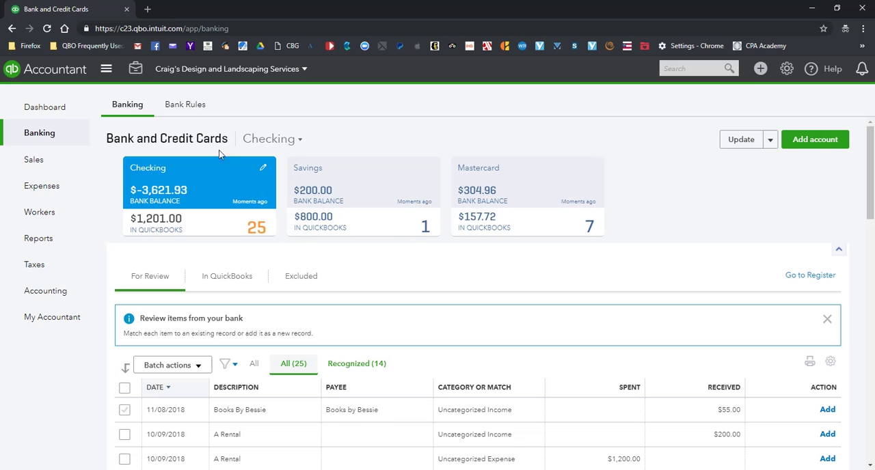
{"action": "left_click", "coordinate": [185, 105]}
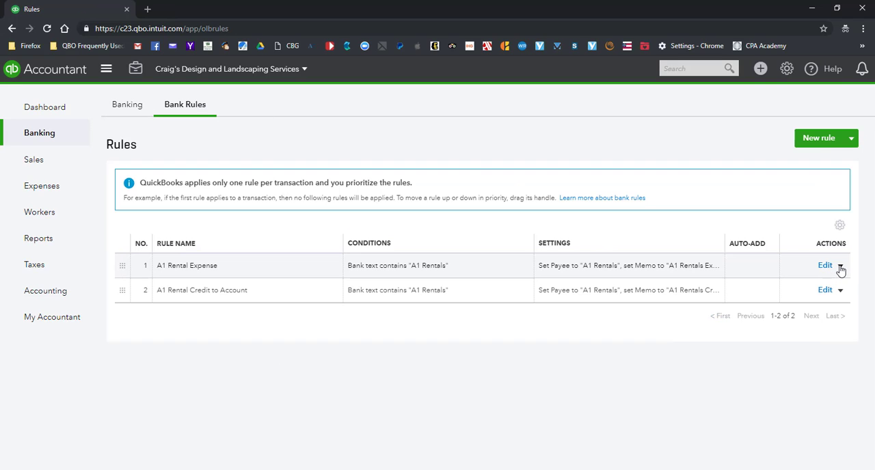
{"action": "left_click", "coordinate": [841, 268]}
{"action": "left_click", "coordinate": [825, 267]}
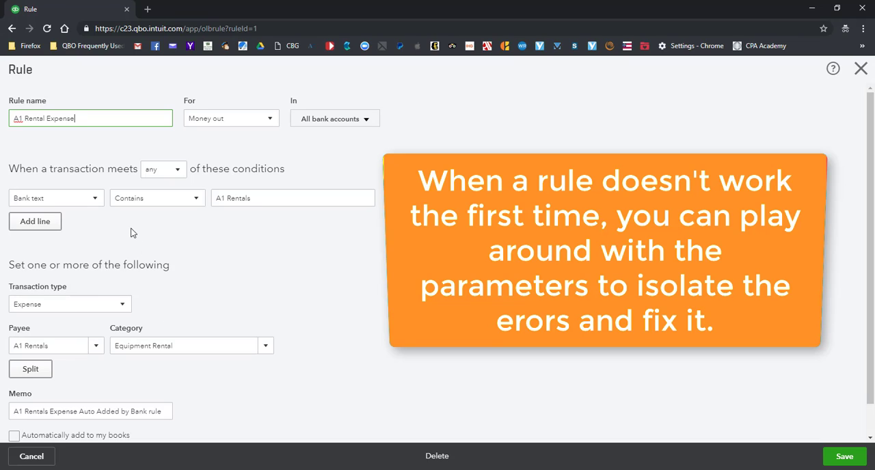
{"action": "left_click", "coordinate": [225, 198]}
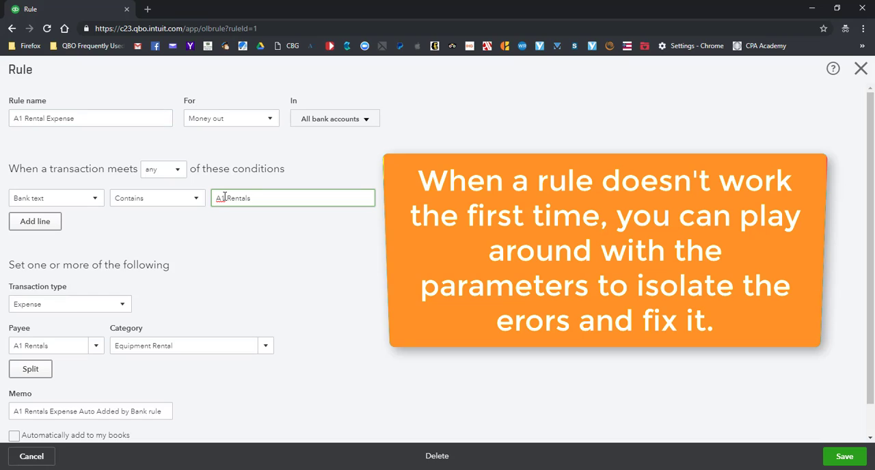
{"action": "key", "text": "BackSpace"}
{"action": "key", "text": "Delete"}
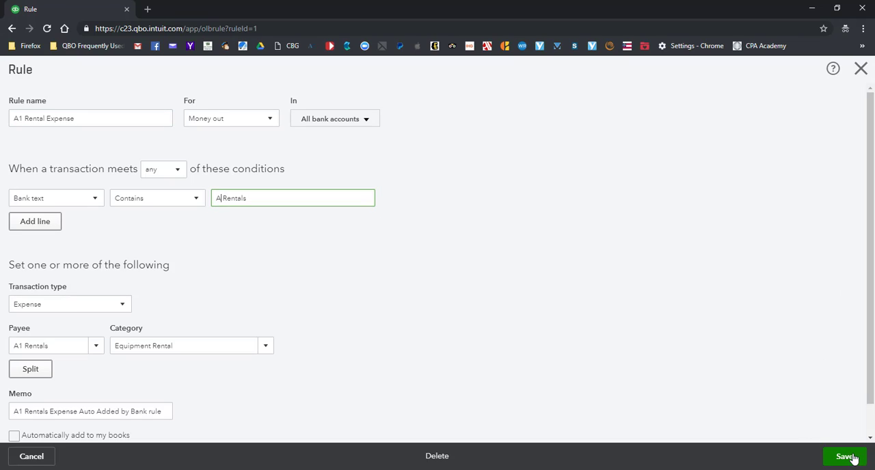
{"action": "left_click", "coordinate": [853, 459]}
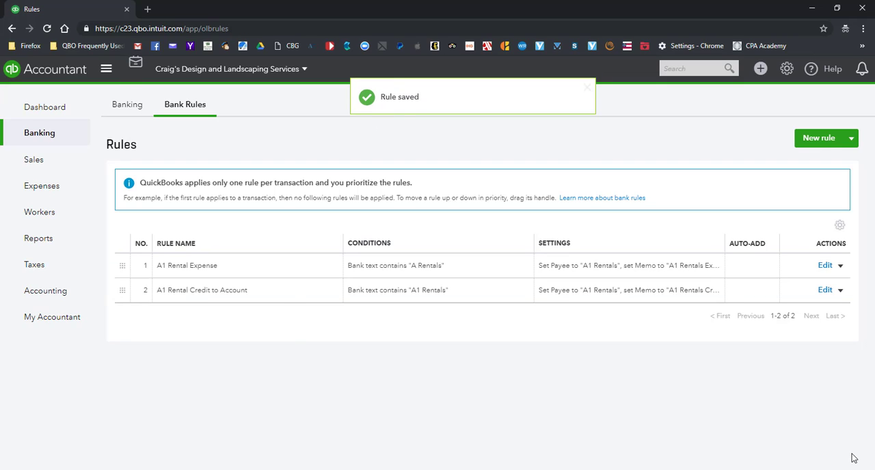
{"action": "left_click", "coordinate": [127, 110]}
{"action": "scroll", "coordinate": [520, 260], "scroll_direction": "down", "scroll_amount": 2}
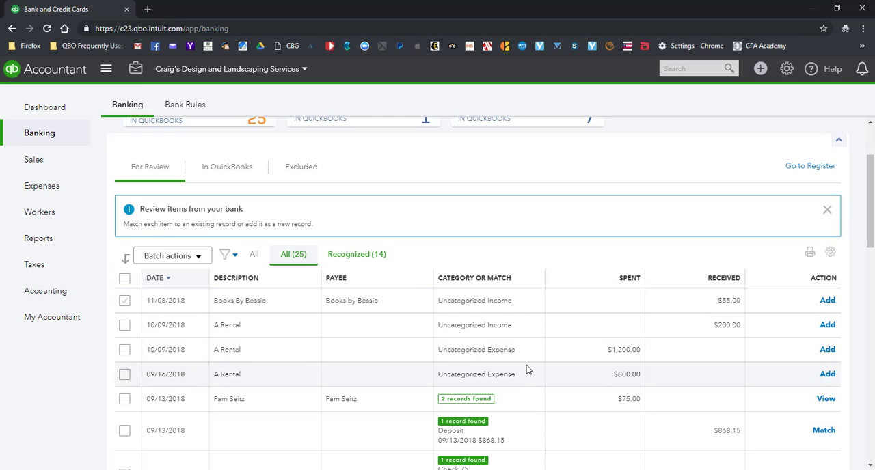
{"action": "scroll", "coordinate": [476, 219], "scroll_direction": "up", "scroll_amount": 2}
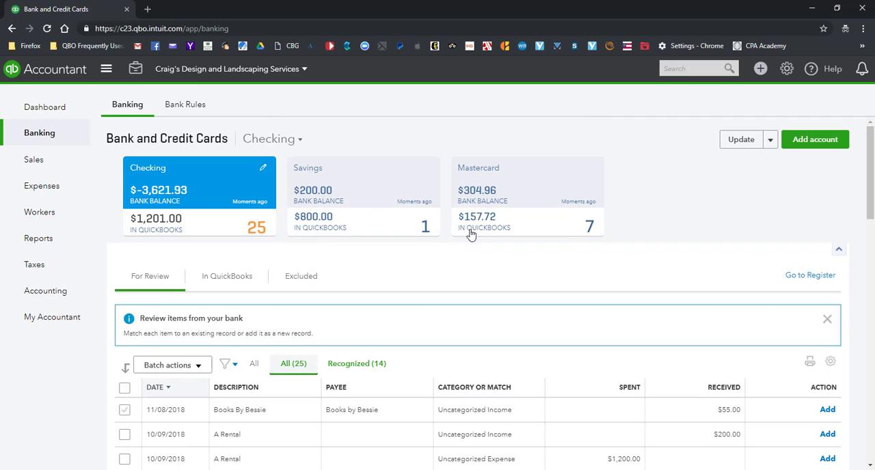
Set the A1 Rental Expense rule's bank text condition to "A1 Rental", save it, and check the transactions for review
{"action": "left_click", "coordinate": [184, 108]}
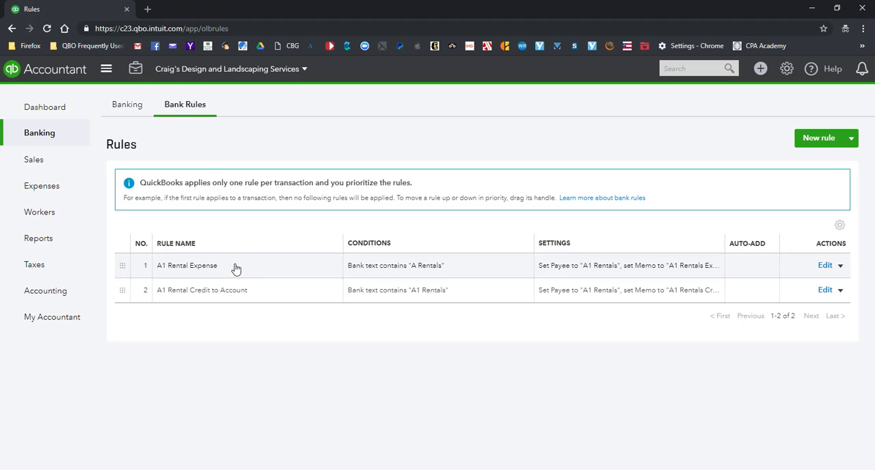
{"action": "left_click", "coordinate": [825, 266]}
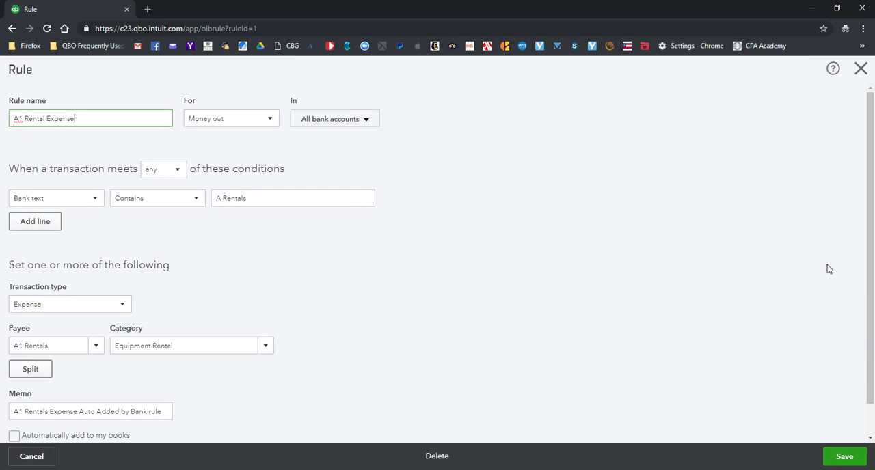
{"action": "left_click", "coordinate": [222, 198]}
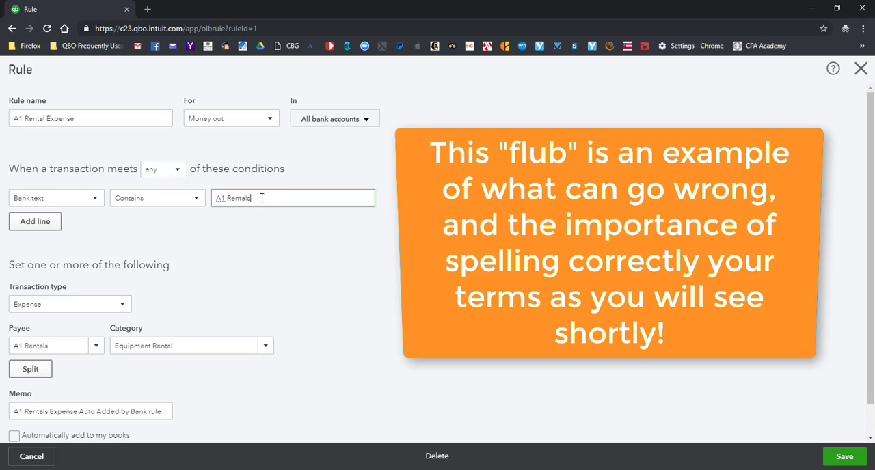
{"action": "key", "text": "BackSpace"}
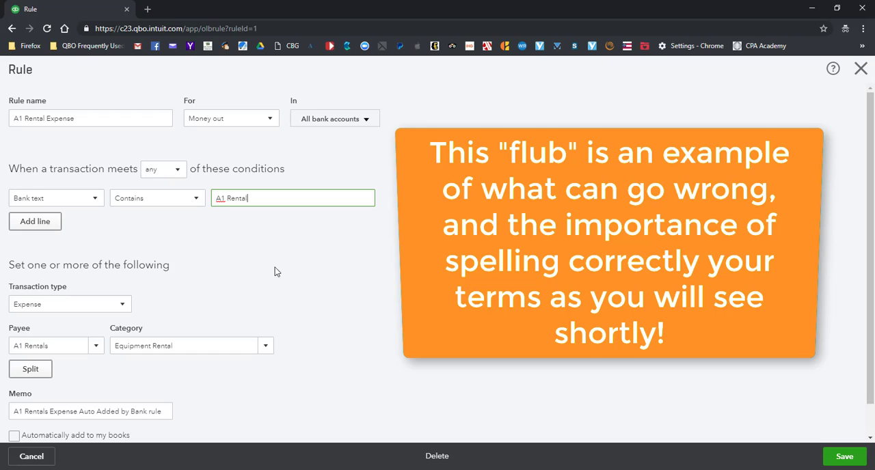
{"action": "left_click", "coordinate": [845, 458]}
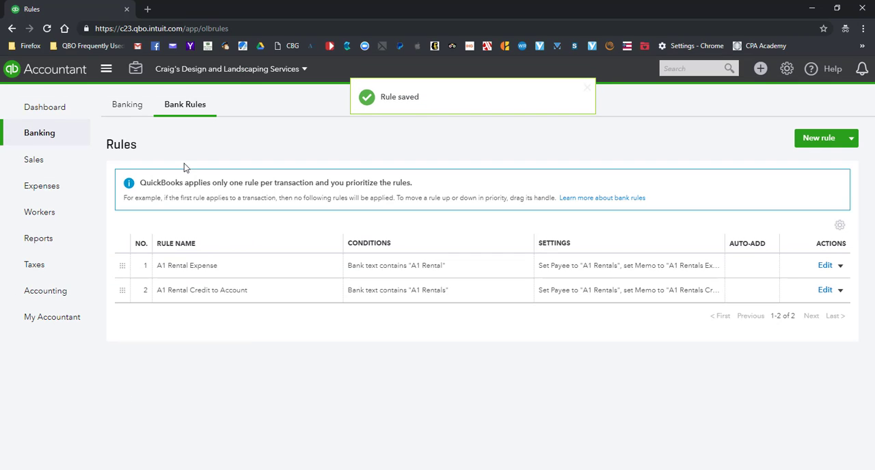
{"action": "left_click", "coordinate": [125, 108]}
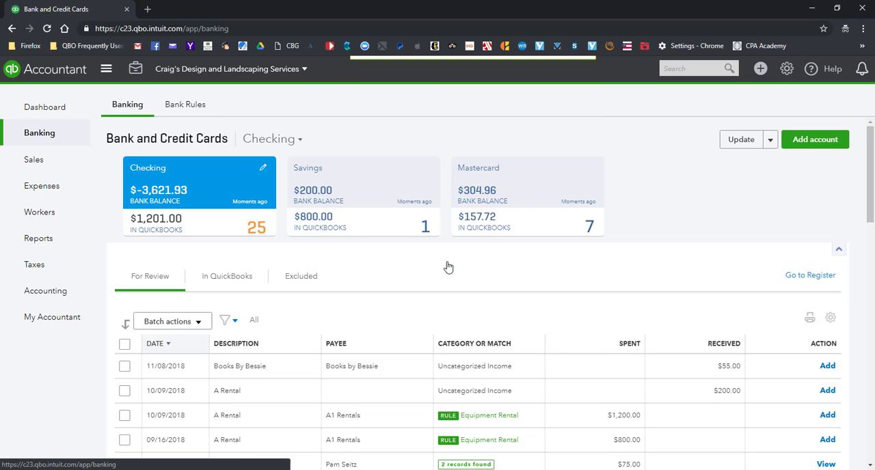
{"action": "scroll", "coordinate": [572, 329], "scroll_direction": "down", "scroll_amount": 2}
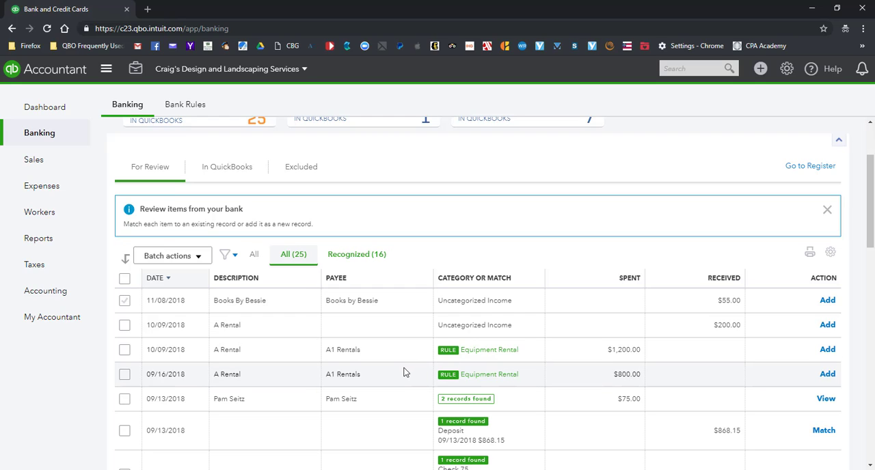
{"action": "scroll", "coordinate": [433, 196], "scroll_direction": "up", "scroll_amount": 1}
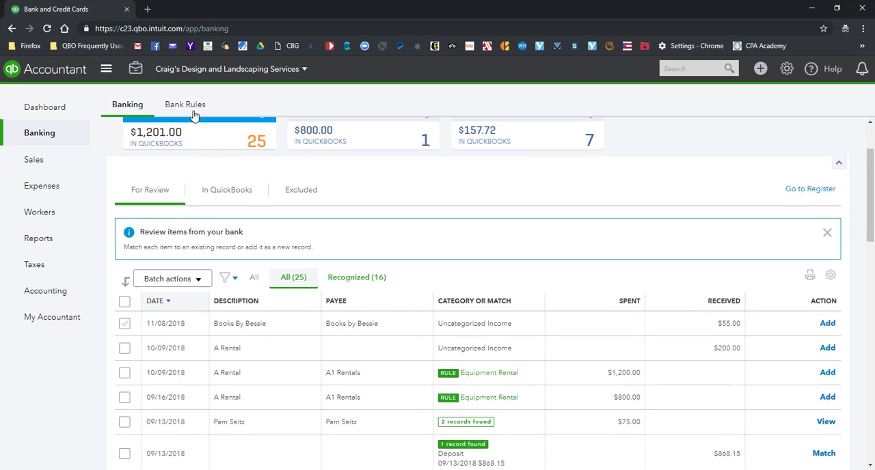
Set the A1 Rental Credit to Account rule's bank text condition to "A1 Rental", save it, and check the transactions for review
{"action": "left_click", "coordinate": [186, 103]}
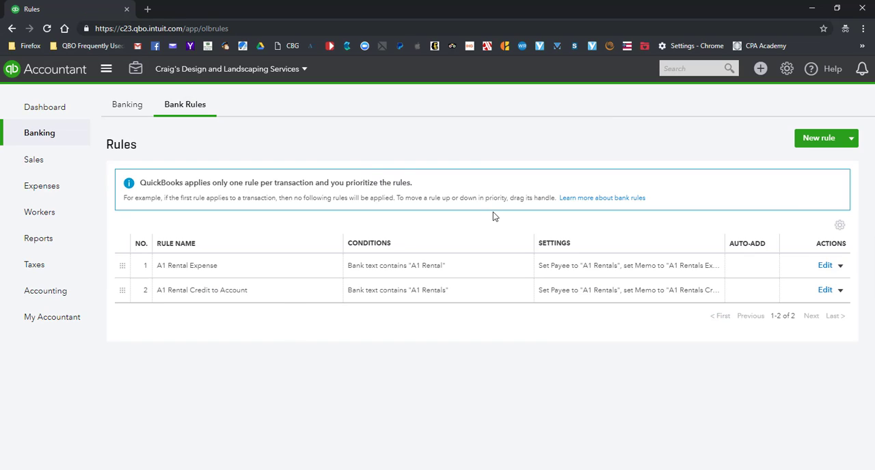
{"action": "left_click", "coordinate": [824, 290]}
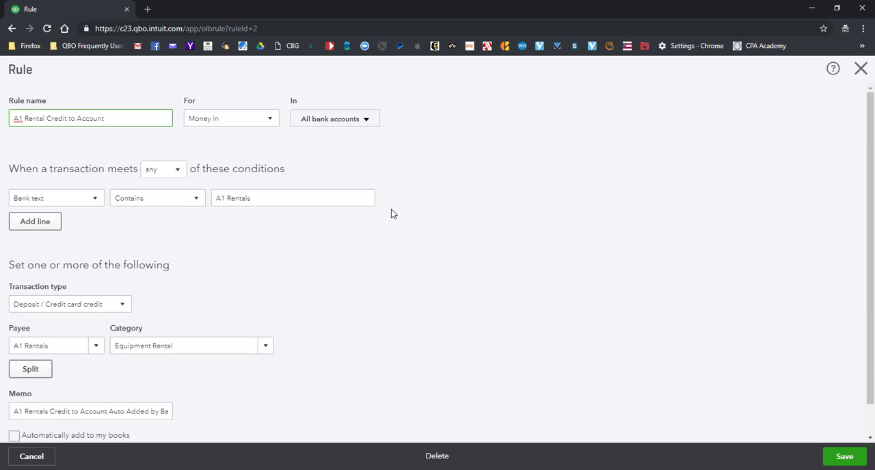
{"action": "left_click", "coordinate": [265, 200]}
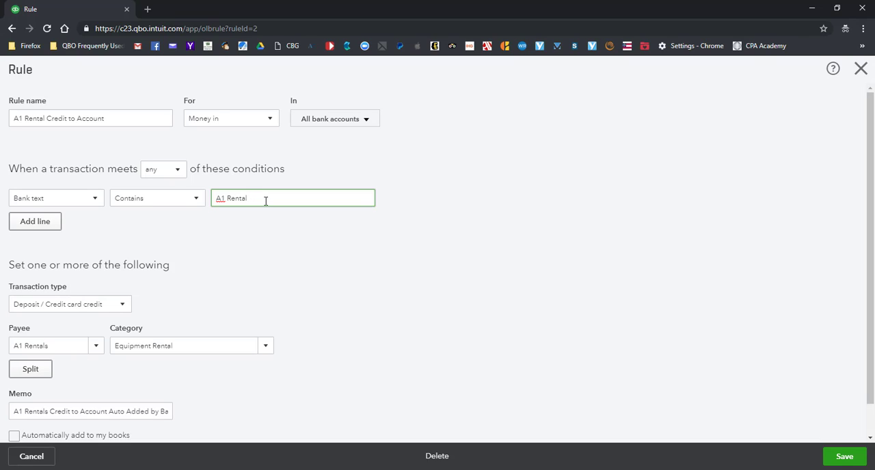
{"action": "left_click", "coordinate": [845, 457]}
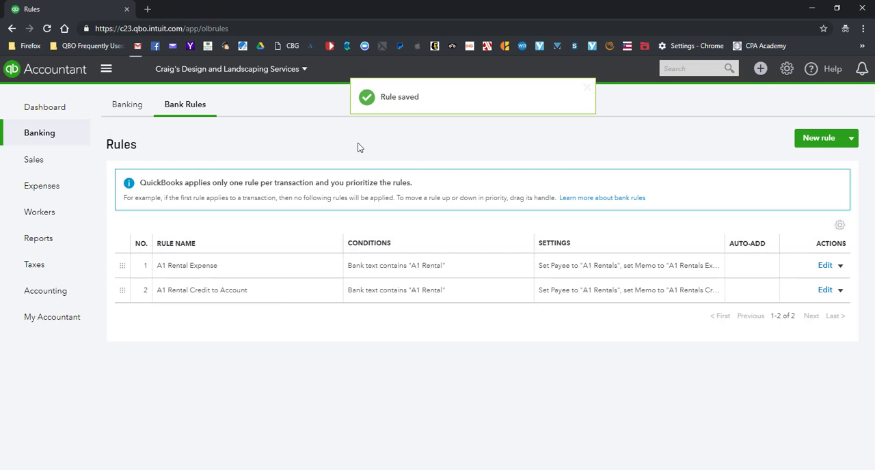
{"action": "left_click", "coordinate": [128, 108]}
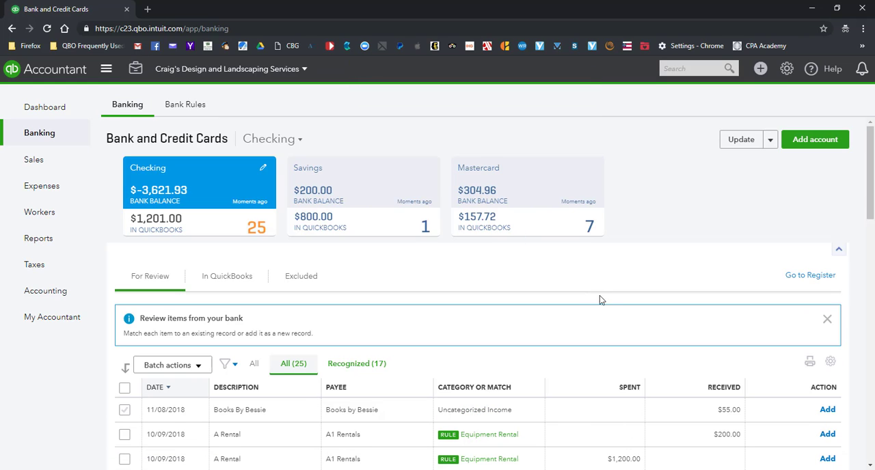
{"action": "scroll", "coordinate": [599, 299], "scroll_direction": "down", "scroll_amount": 3}
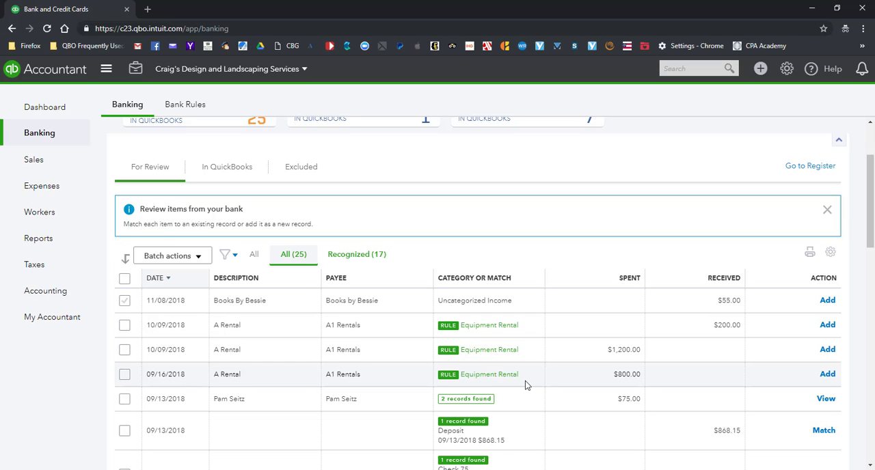
Turn on automatic adding to the books for the A1 Rental Expense rule and save it
{"action": "left_click", "coordinate": [194, 107]}
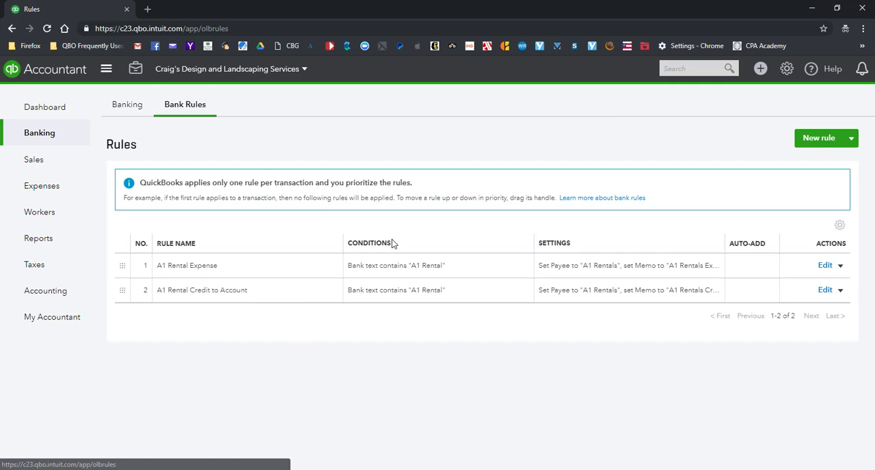
{"action": "left_click", "coordinate": [825, 267]}
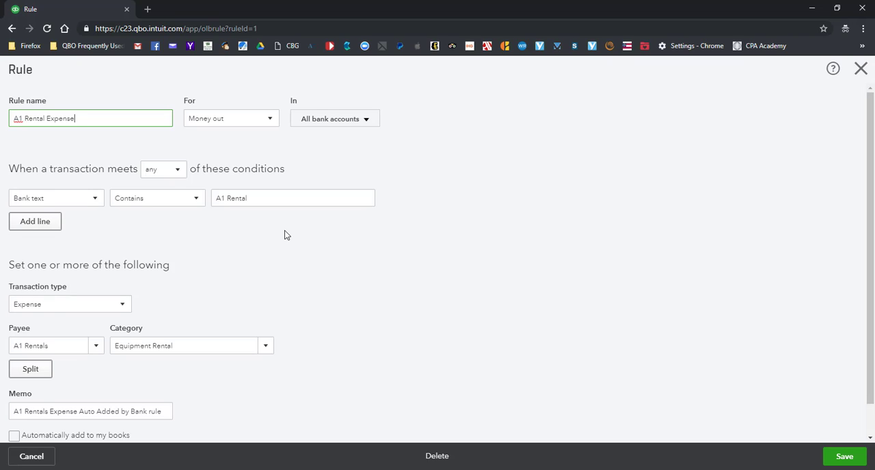
{"action": "scroll", "coordinate": [284, 234], "scroll_direction": "down", "scroll_amount": 1}
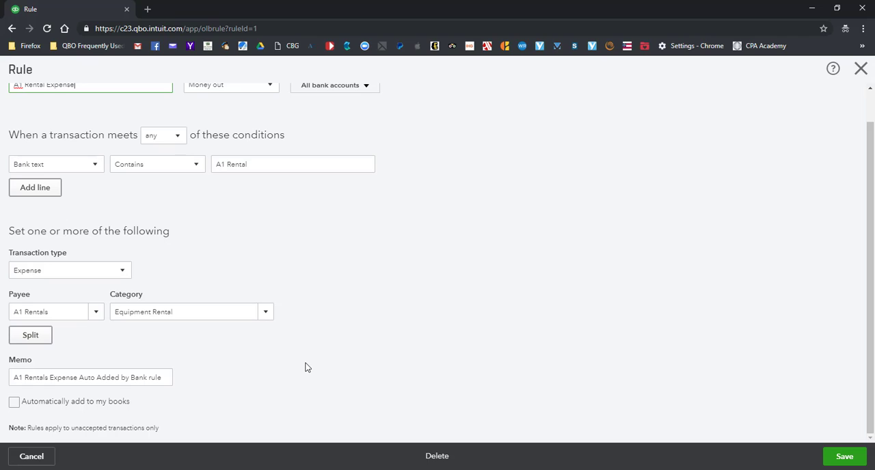
{"action": "left_click", "coordinate": [14, 403]}
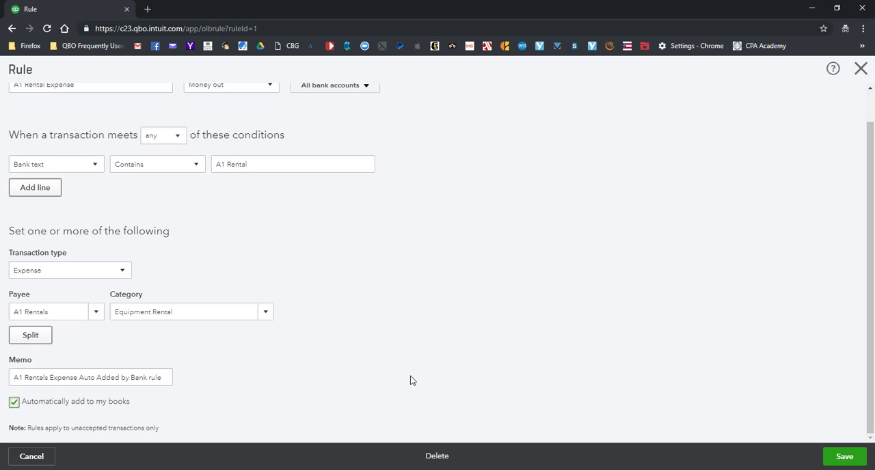
{"action": "left_click", "coordinate": [845, 458]}
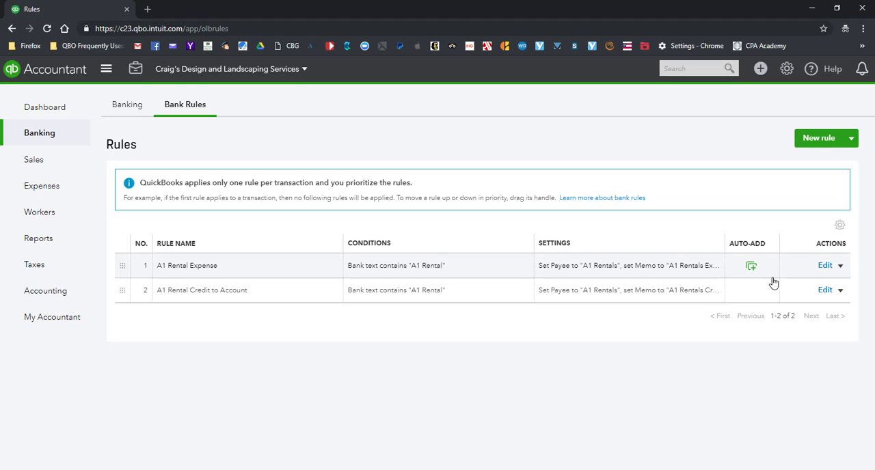
Turn on automatic adding to the books for the A1 Rental Credit to Account rule and save it
{"action": "left_click", "coordinate": [824, 292]}
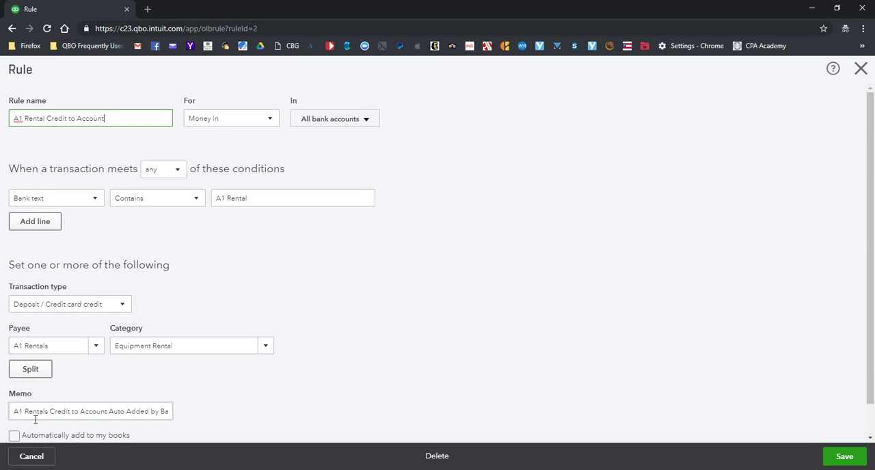
{"action": "left_click", "coordinate": [14, 436]}
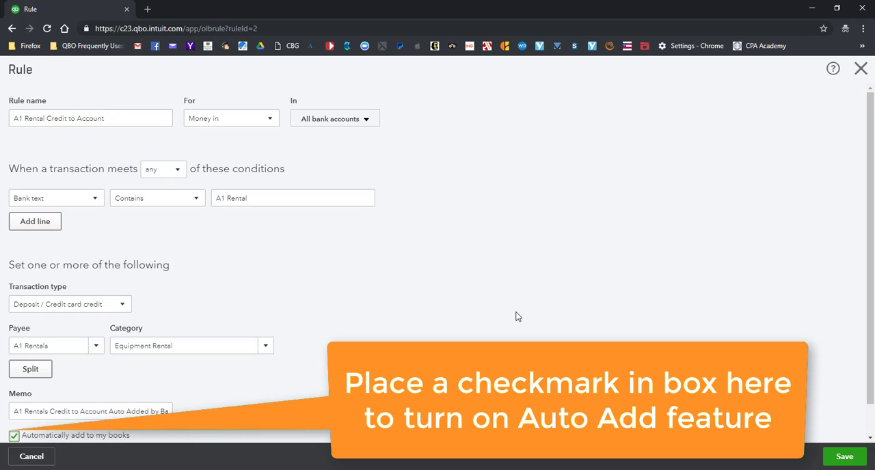
{"action": "left_click", "coordinate": [845, 456]}
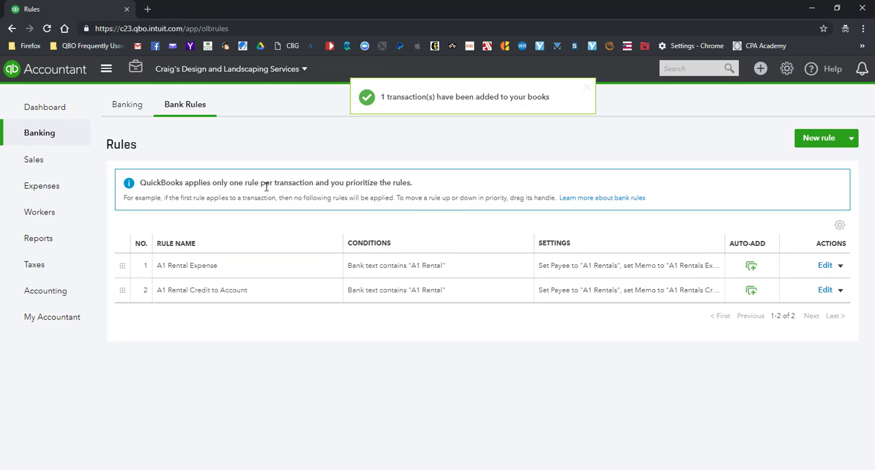
Examine the Checking account's transactions still for review and those already in QuickBooks, including the rules applied to them
{"action": "left_click", "coordinate": [129, 108]}
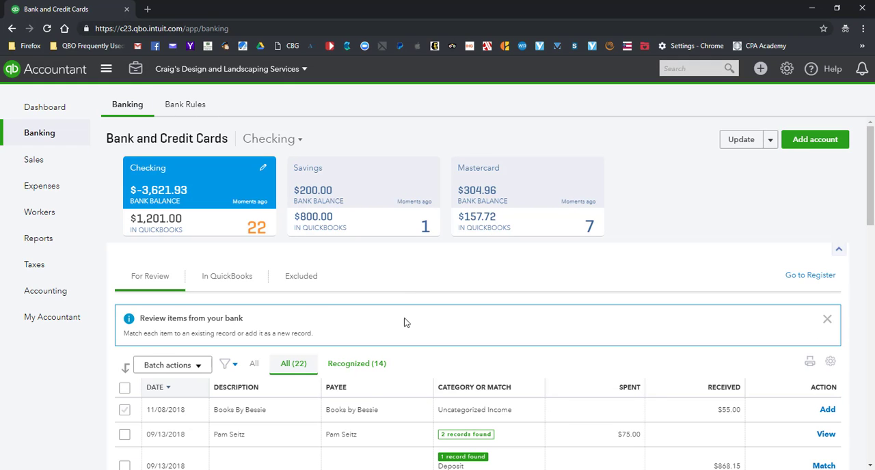
{"action": "scroll", "coordinate": [400, 301], "scroll_direction": "down", "scroll_amount": 3}
{"action": "scroll", "coordinate": [395, 301], "scroll_direction": "down", "scroll_amount": 3}
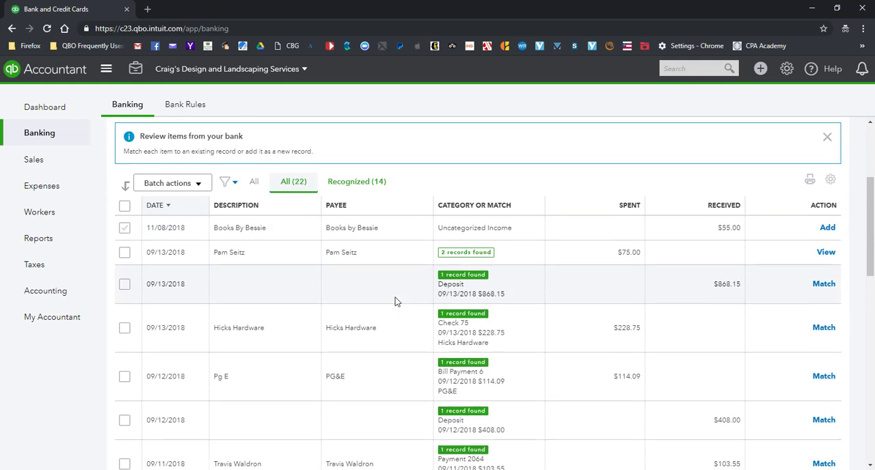
{"action": "scroll", "coordinate": [395, 301], "scroll_direction": "up", "scroll_amount": 3}
{"action": "scroll", "coordinate": [383, 281], "scroll_direction": "up", "scroll_amount": 1}
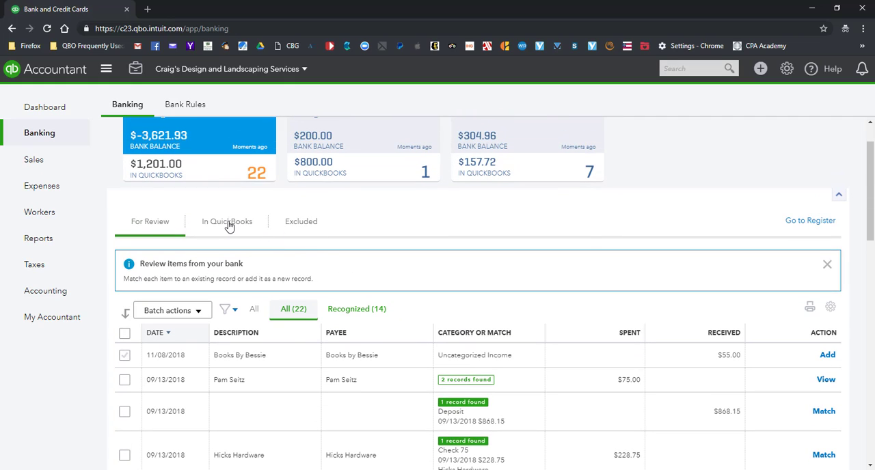
{"action": "left_click", "coordinate": [229, 224]}
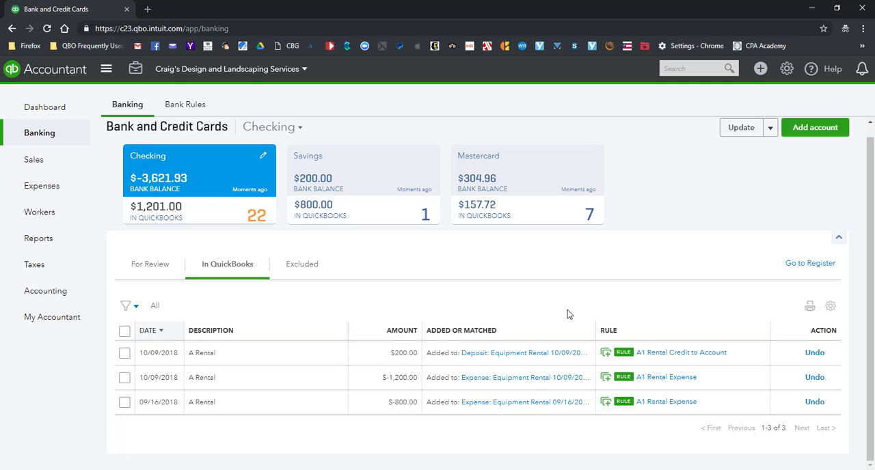
{"action": "left_click", "coordinate": [152, 266]}
{"action": "scroll", "coordinate": [352, 274], "scroll_direction": "down", "scroll_amount": 1}
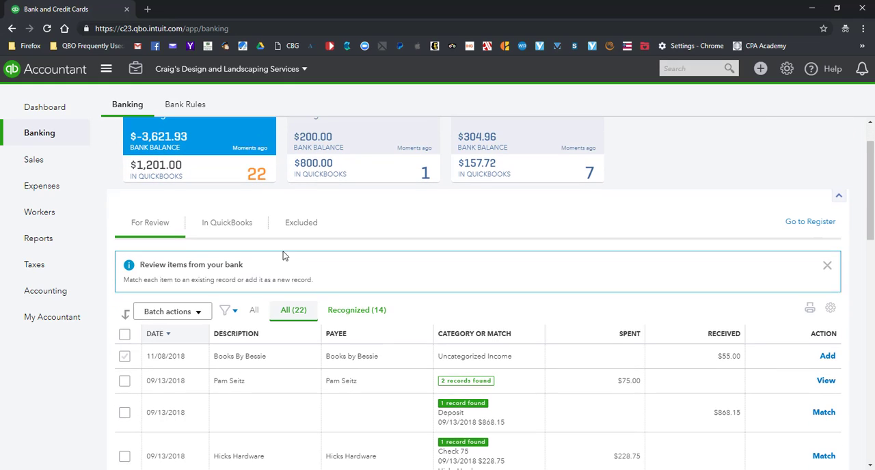
{"action": "left_click", "coordinate": [226, 221]}
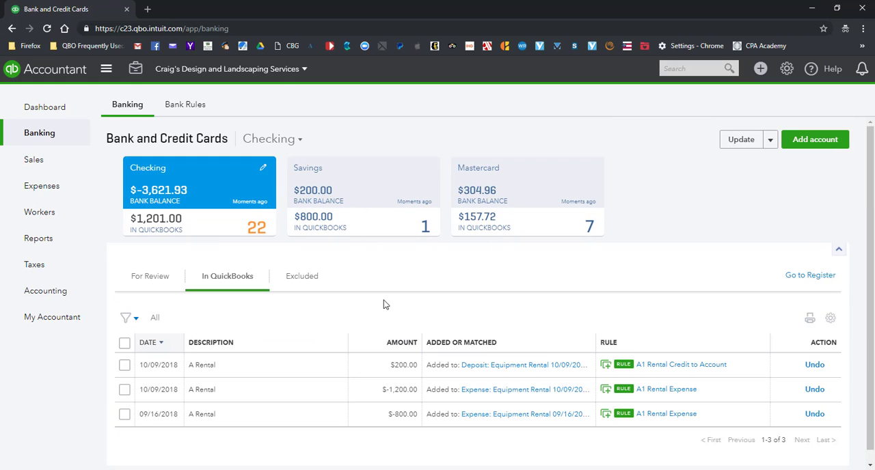